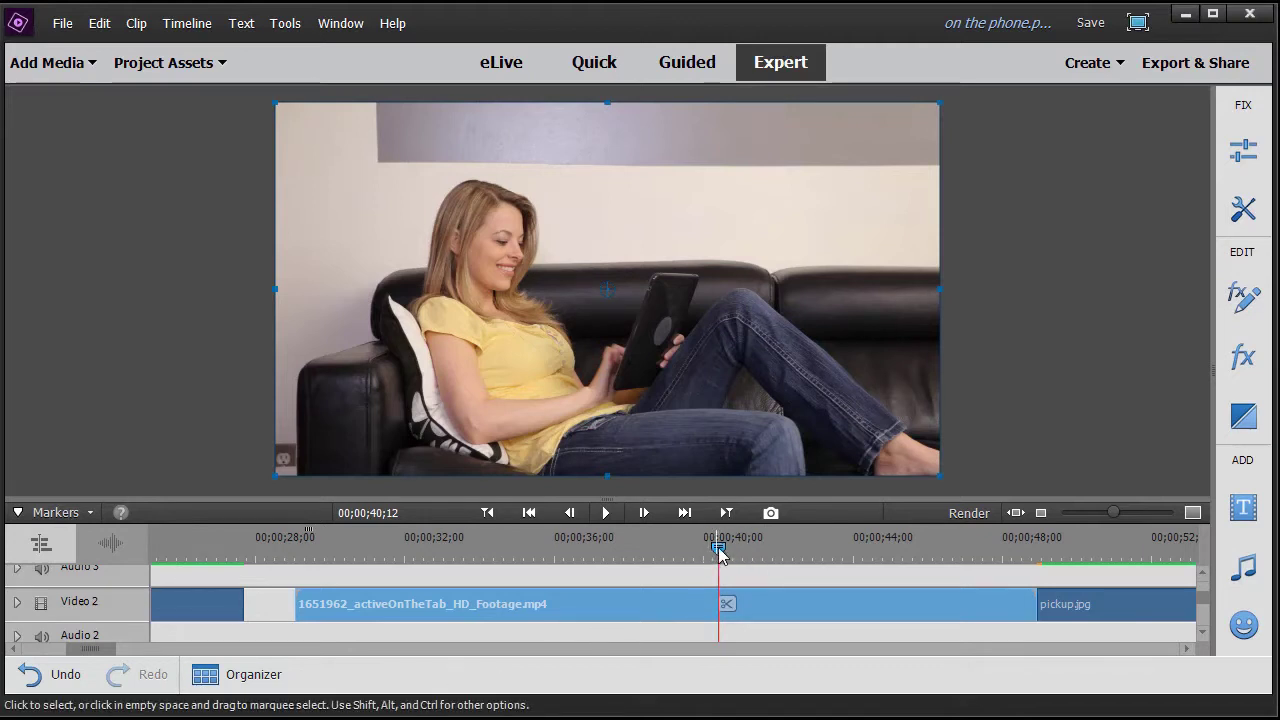
# Step: Scrub back and play the couch clip, pausing at 00;00;35;14 as she raises her hand
pyautogui.moveTo(718, 548); pyautogui.dragTo(350, 580)
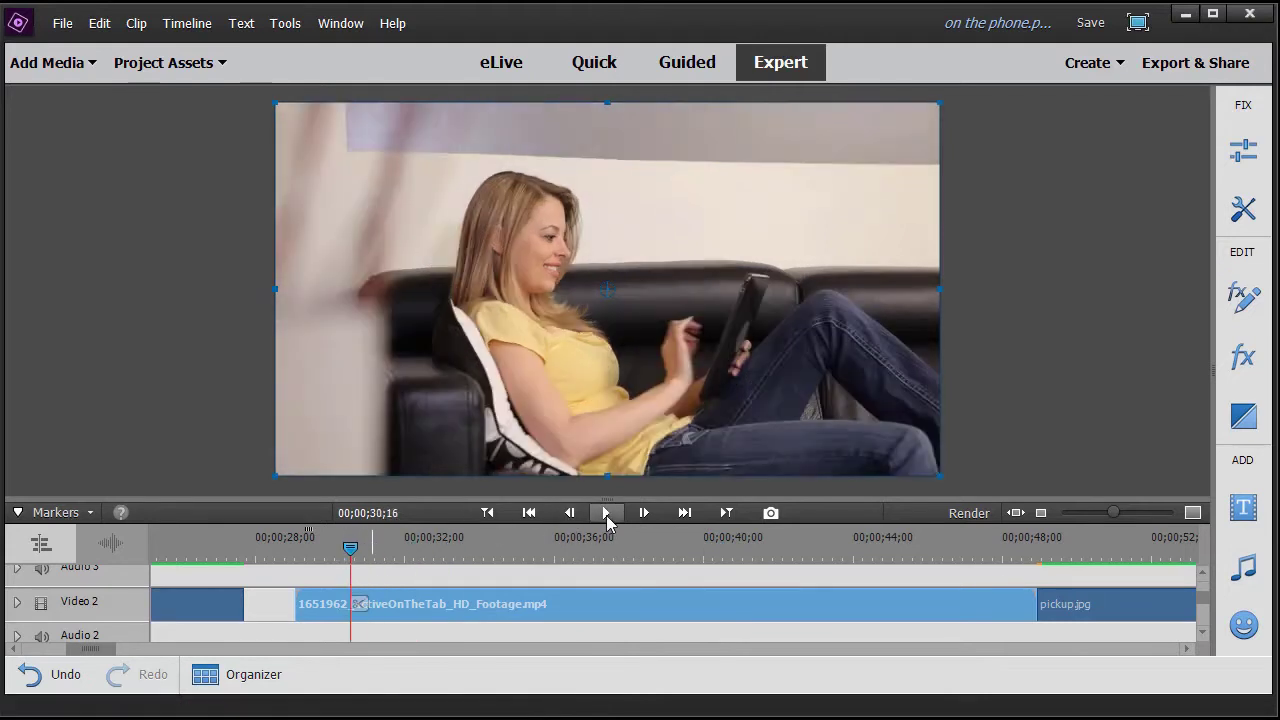
pyautogui.click(607, 514)
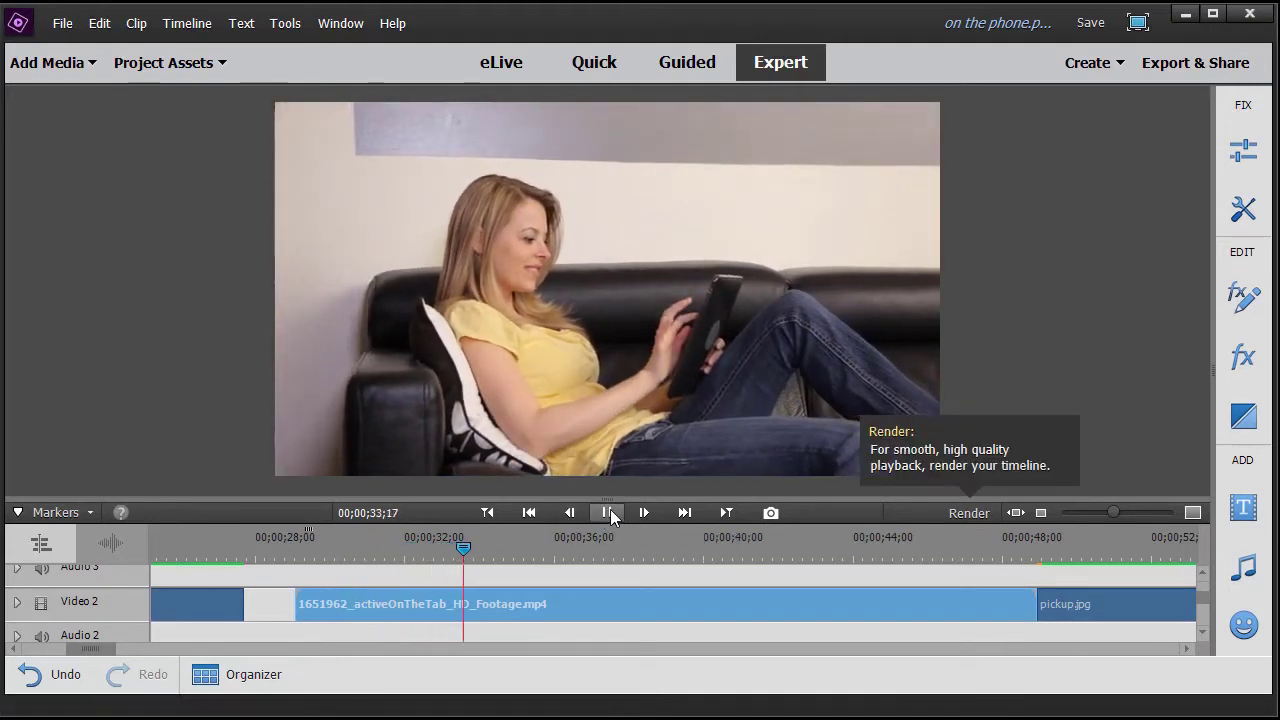
pyautogui.click(609, 511)
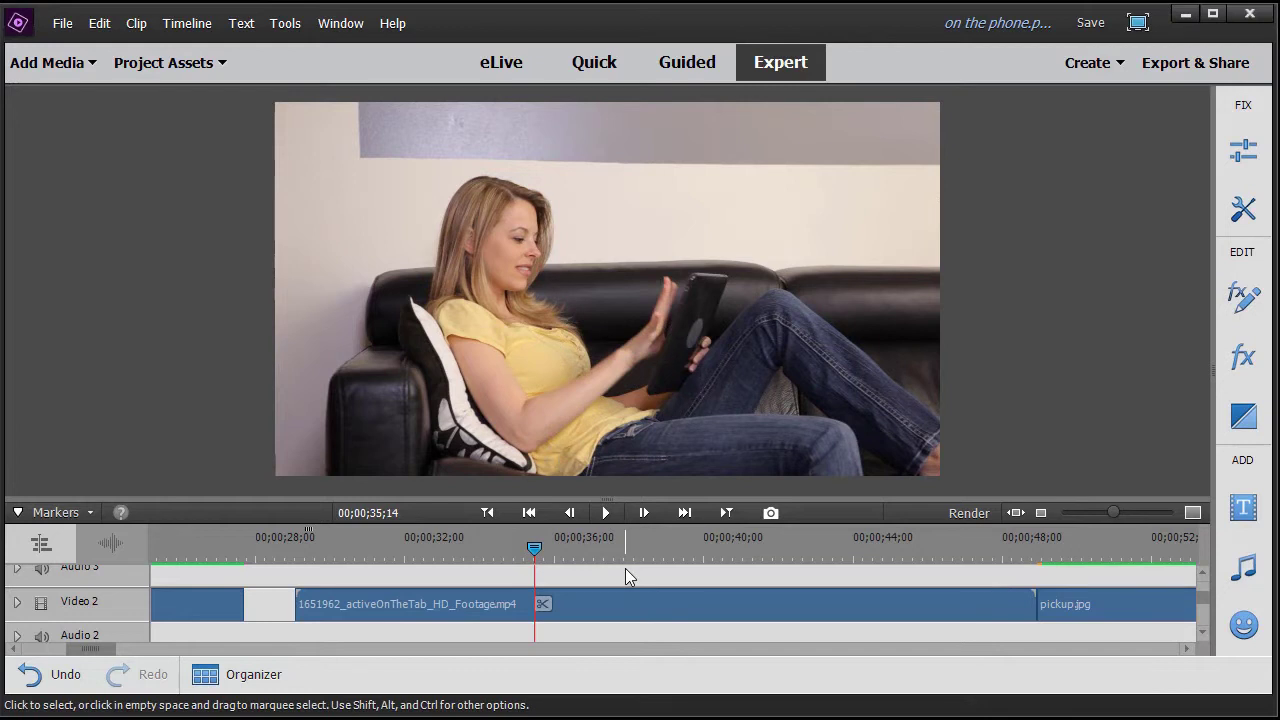
# Step: Drag Lighting Effects from the video effects list onto the couch clip on Video 2
pyautogui.click(1249, 370)
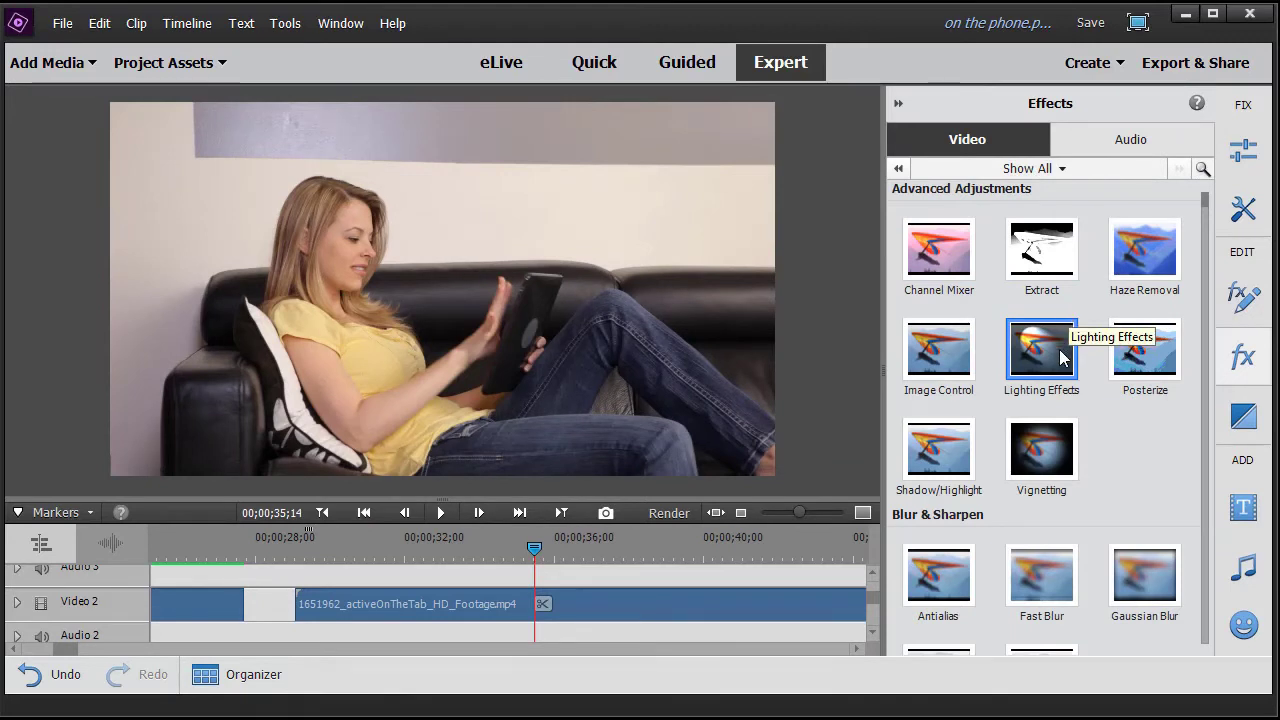
pyautogui.moveTo(1046, 358); pyautogui.dragTo(707, 599)
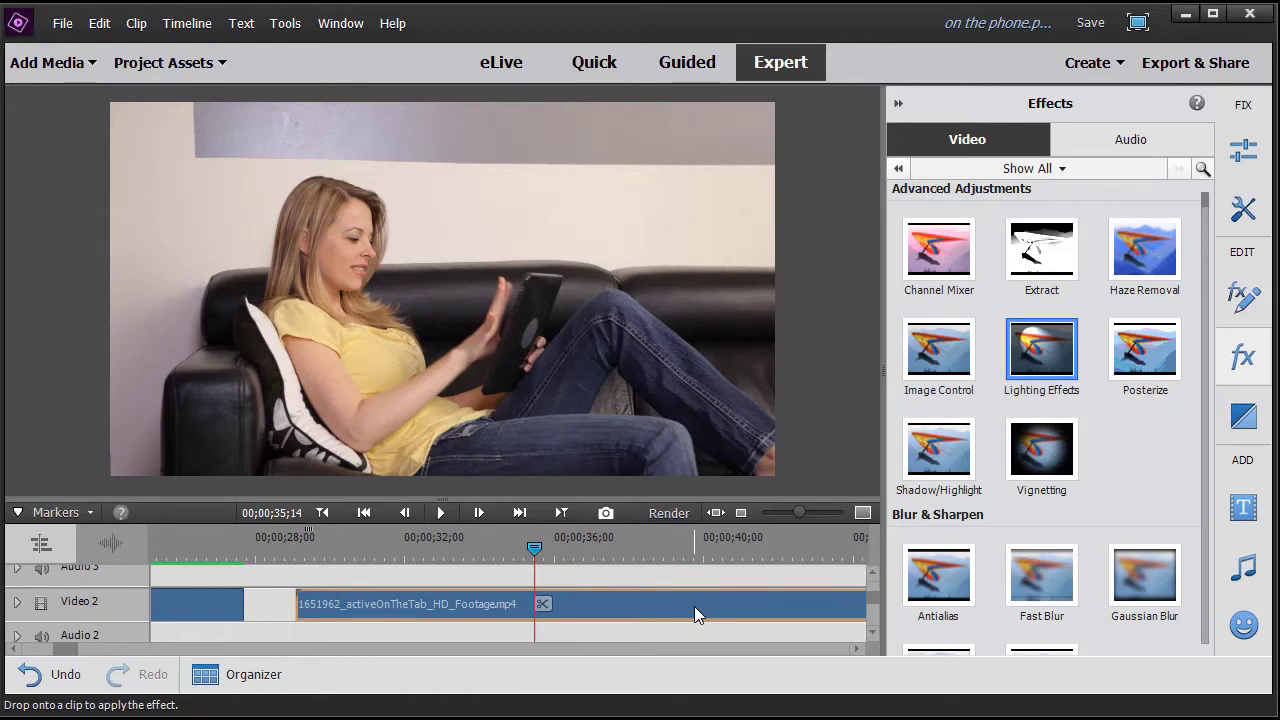
pyautogui.moveTo(697, 613); pyautogui.dragTo(697, 613)
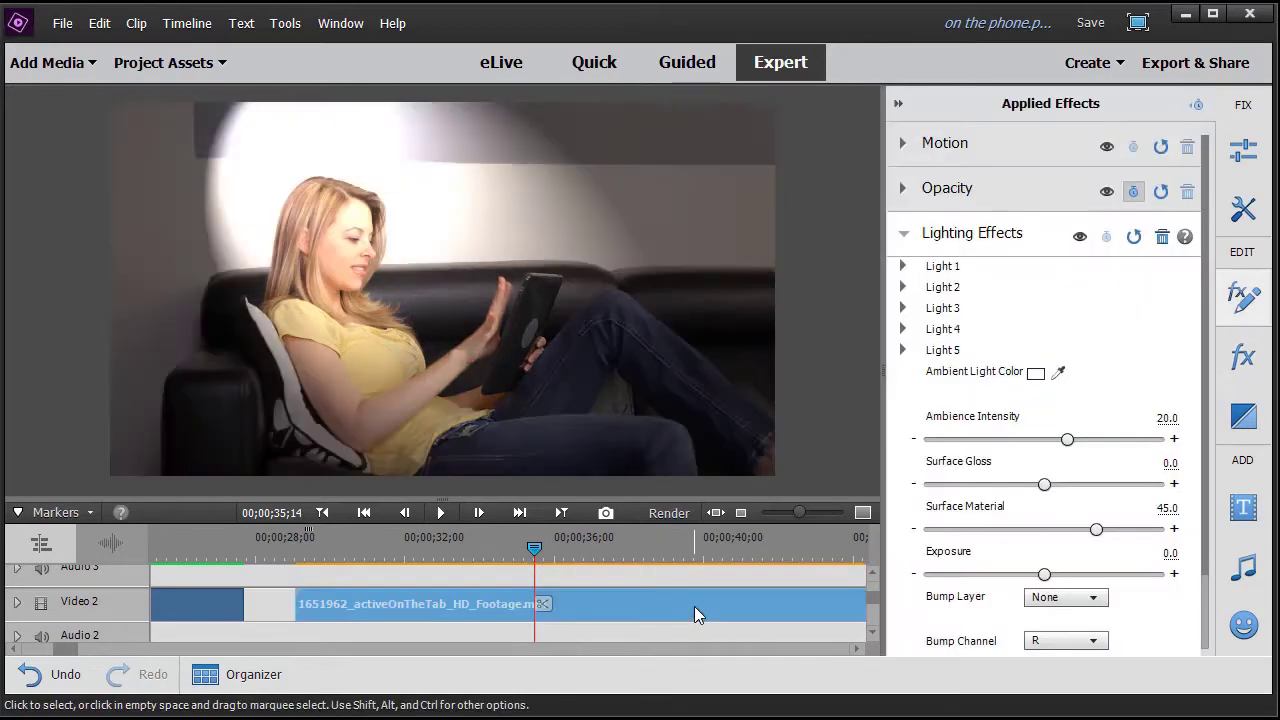
# Step: Expand Light 1 under Lighting Effects in the Applied Effects panel
pyautogui.click(904, 267)
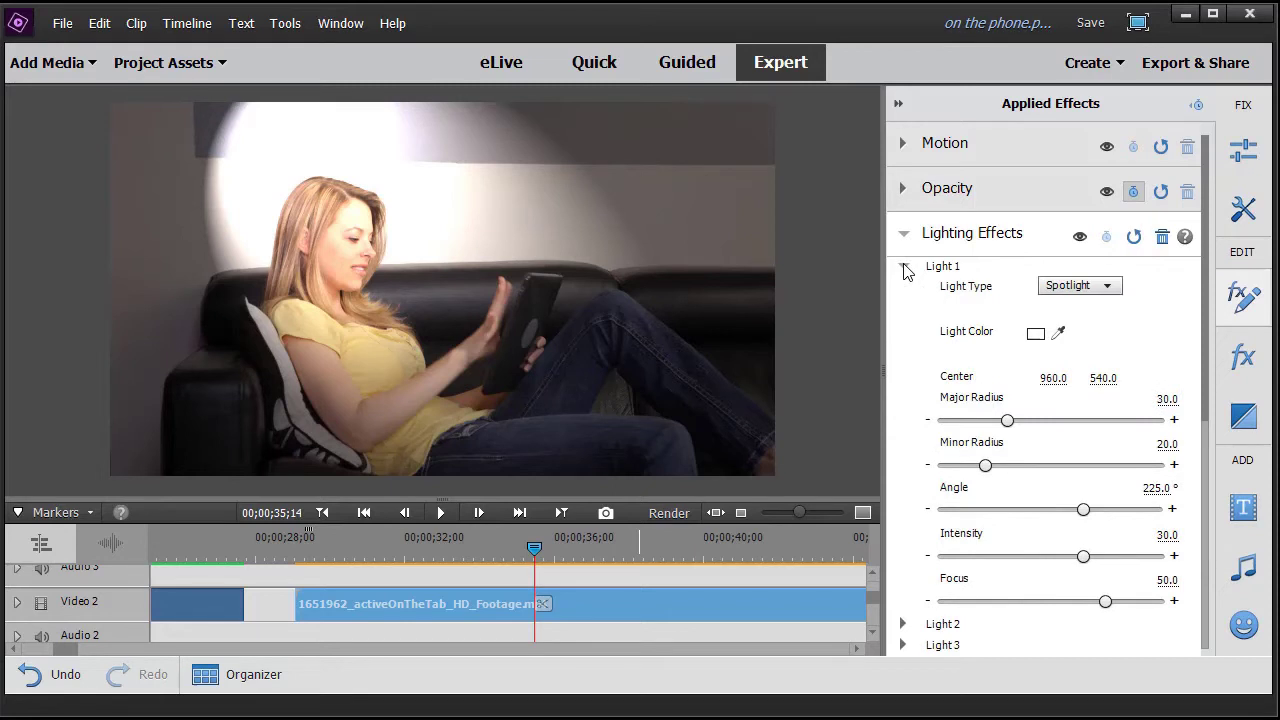
# Step: Set Light 1's Light Type to None, dimming the whole frame
pyautogui.click(1110, 290)
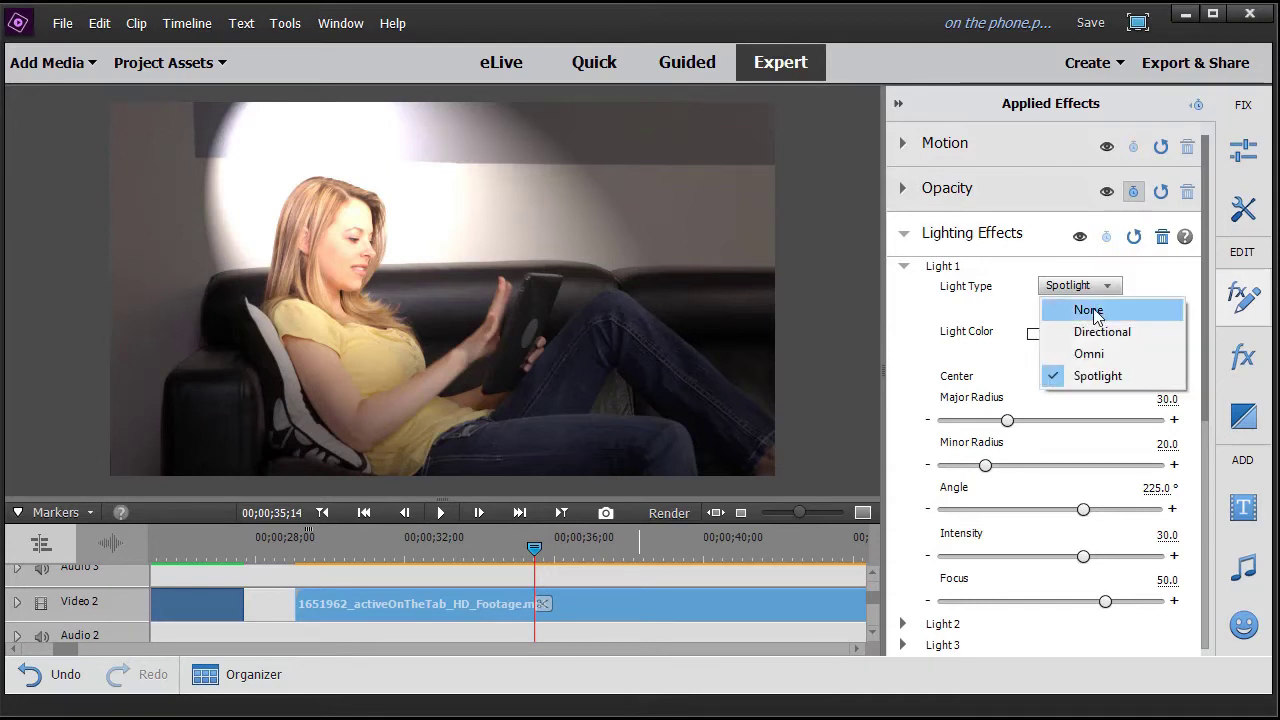
pyautogui.click(1090, 311)
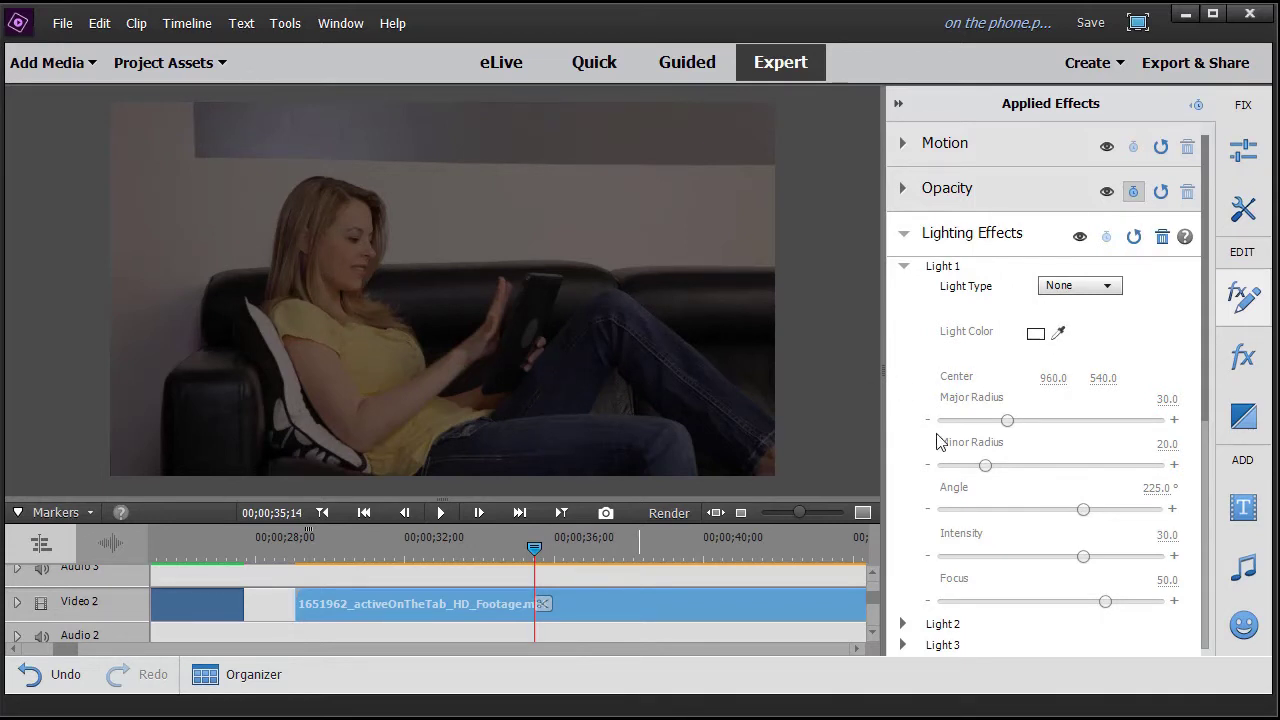
pyautogui.moveTo(1206, 332); pyautogui.dragTo(1182, 496)
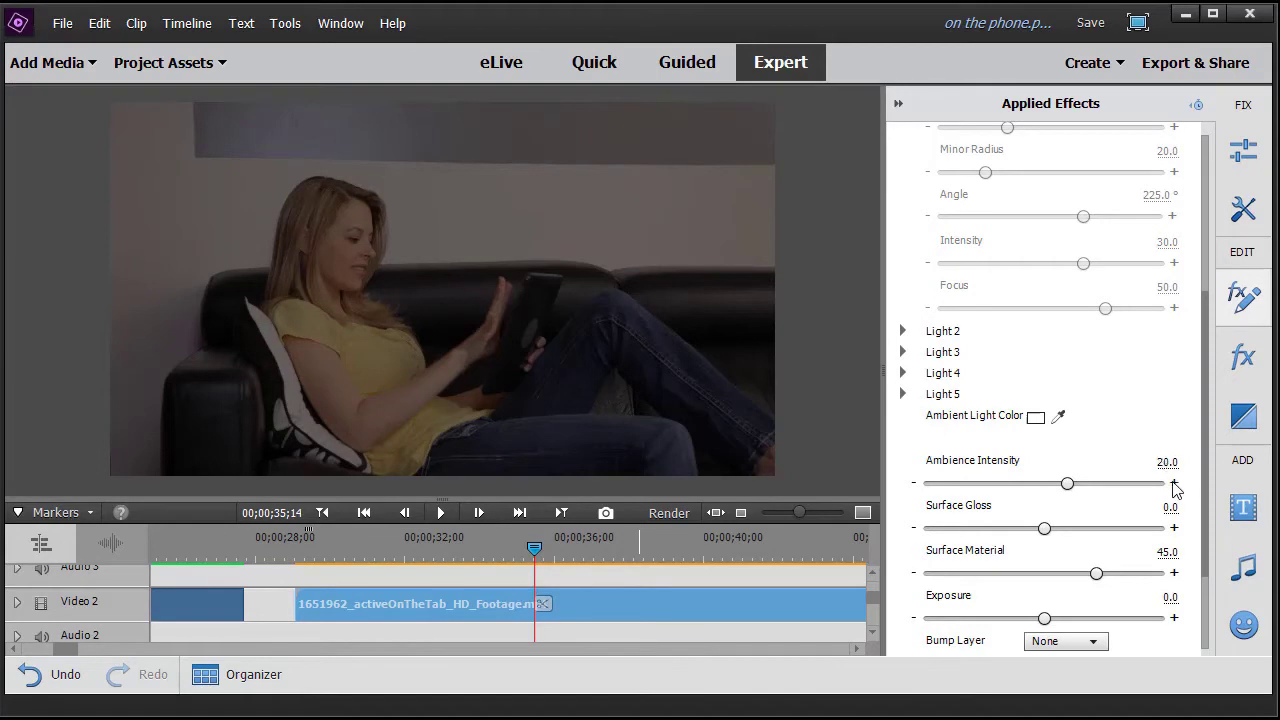
# Step: Set Ambience Intensity to about 30.7, brightening the dimmed clip slightly
pyautogui.moveTo(1066, 486); pyautogui.dragTo(1100, 489)
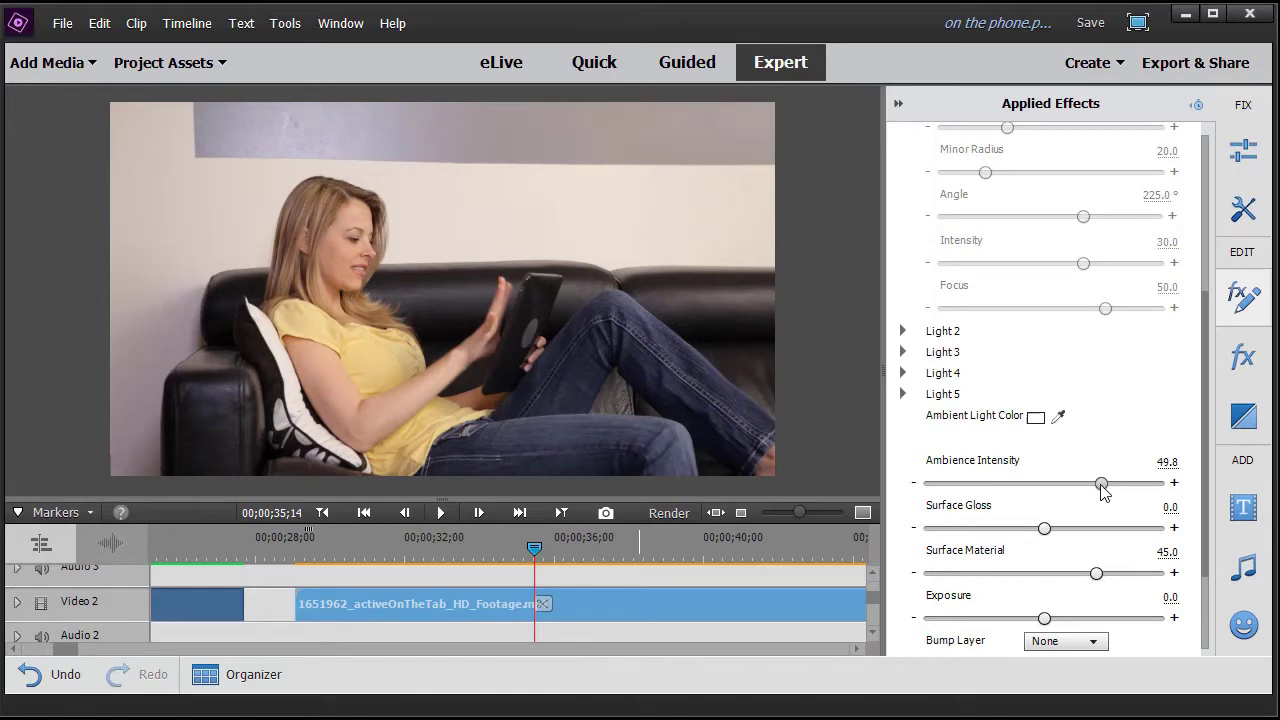
pyautogui.moveTo(1101, 489); pyautogui.dragTo(1082, 500)
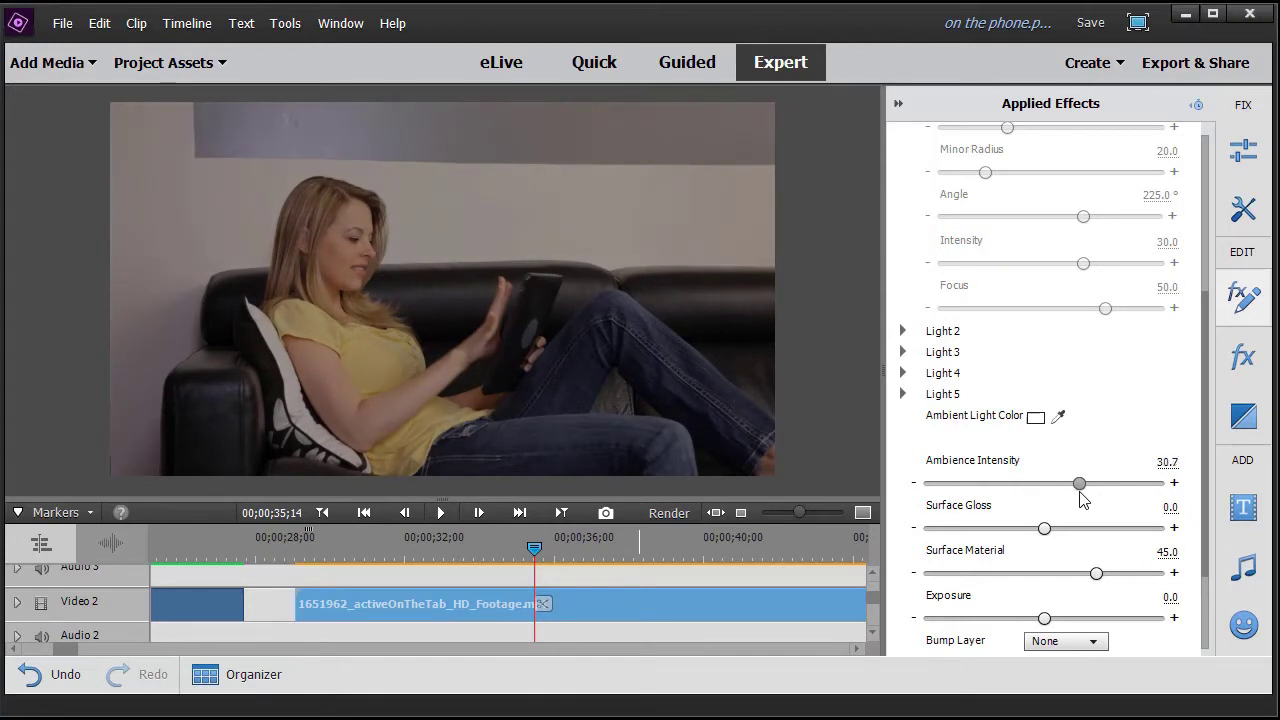
pyautogui.moveTo(1205, 355); pyautogui.dragTo(1192, 171)
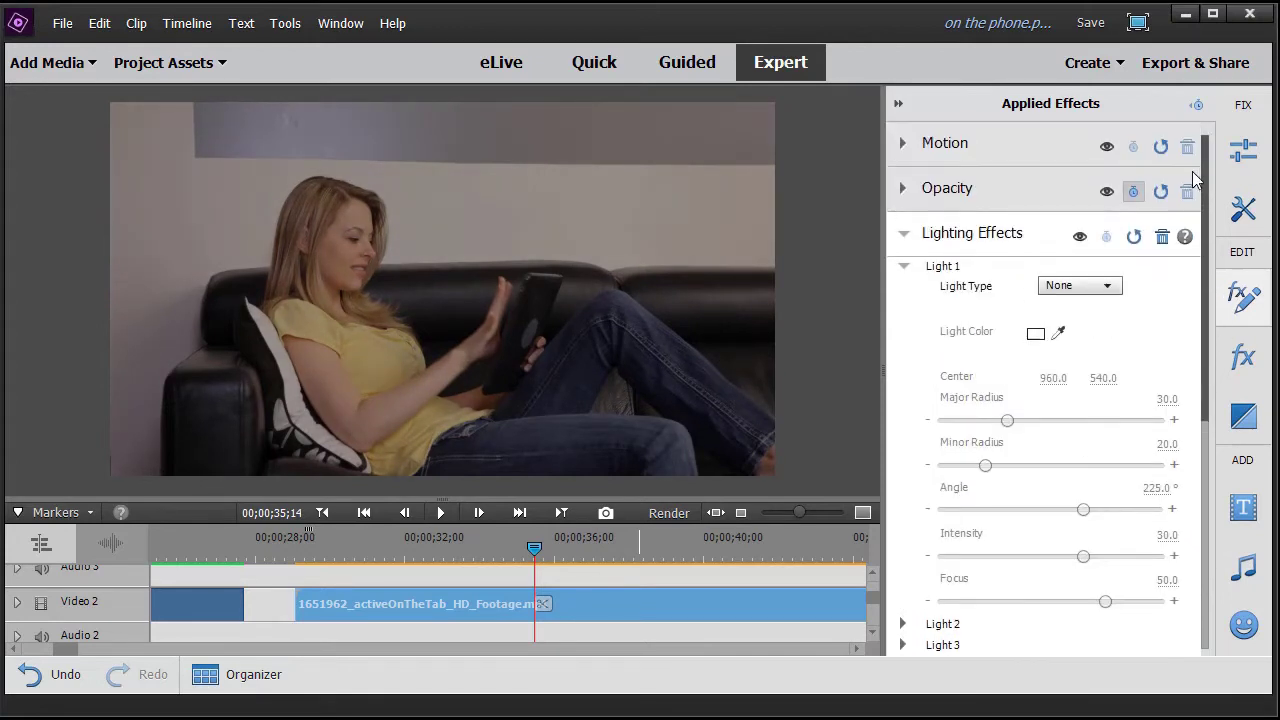
pyautogui.click(1114, 289)
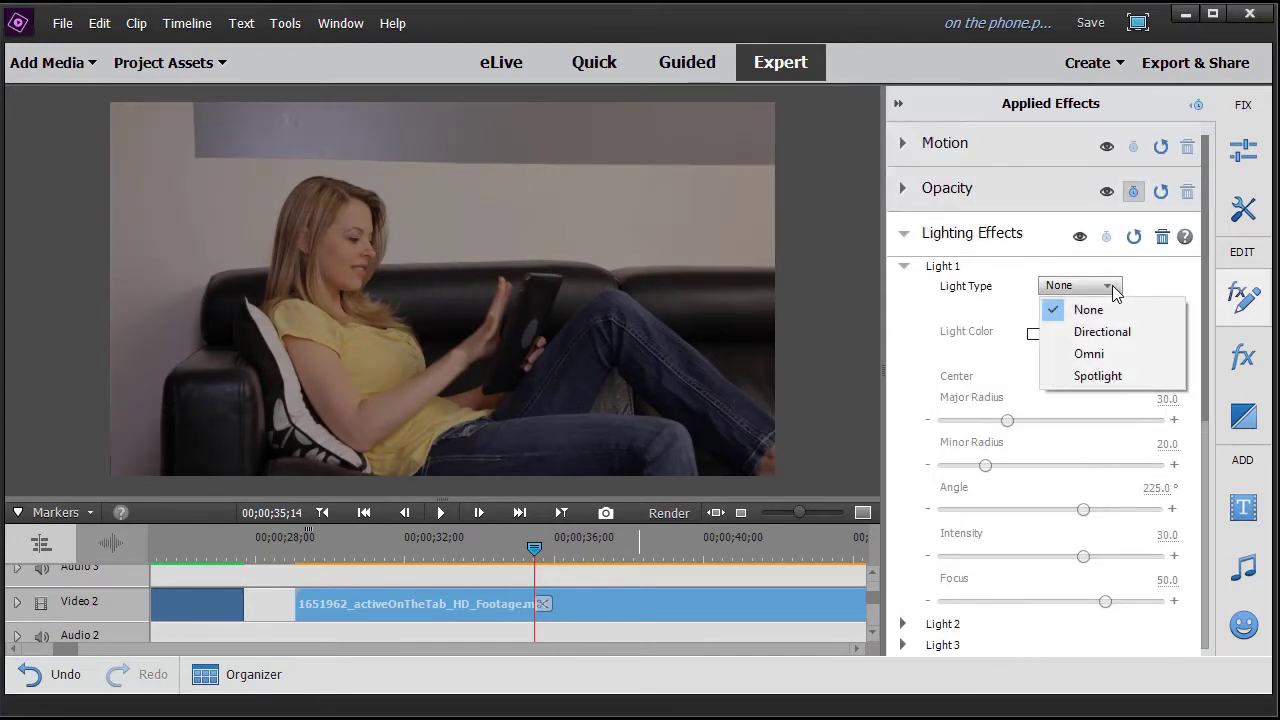
# Step: Switch Light 1's Light Type back to Spotlight
pyautogui.click(1108, 378)
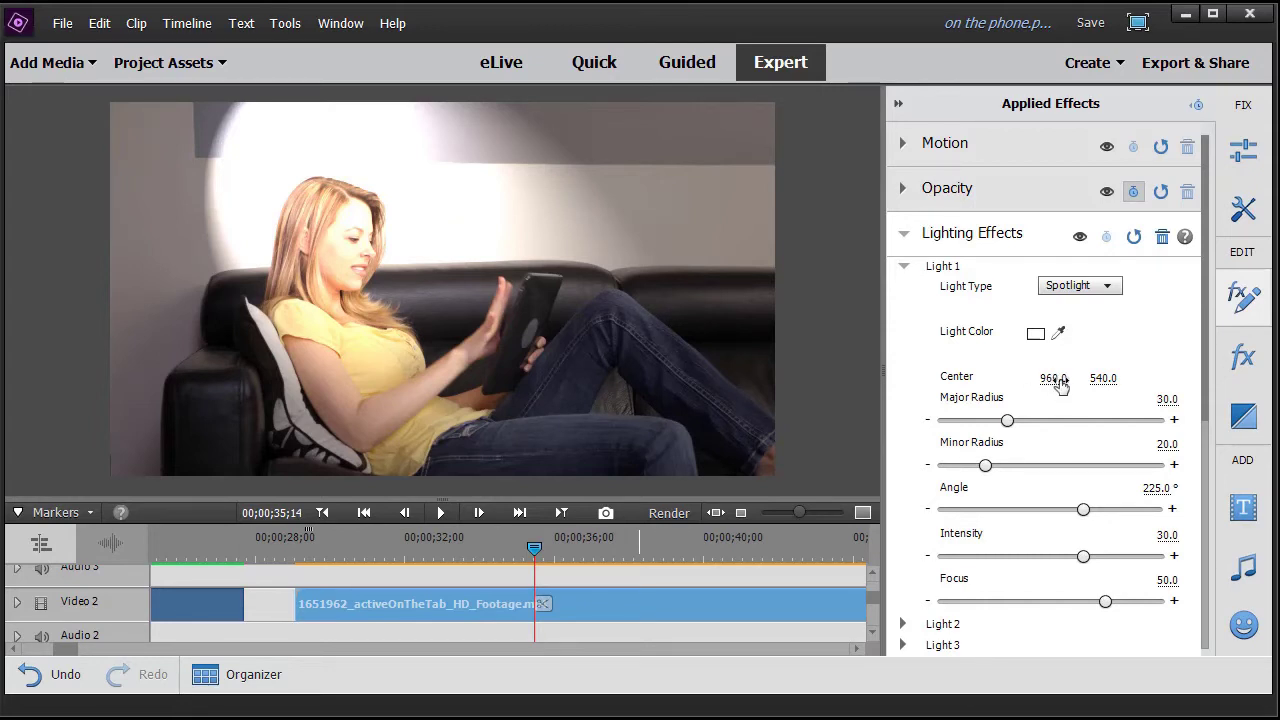
# Step: Move the spotlight's centre to 884.0, 482.0, toward her head
pyautogui.moveTo(1055, 380); pyautogui.dragTo(1018, 380)
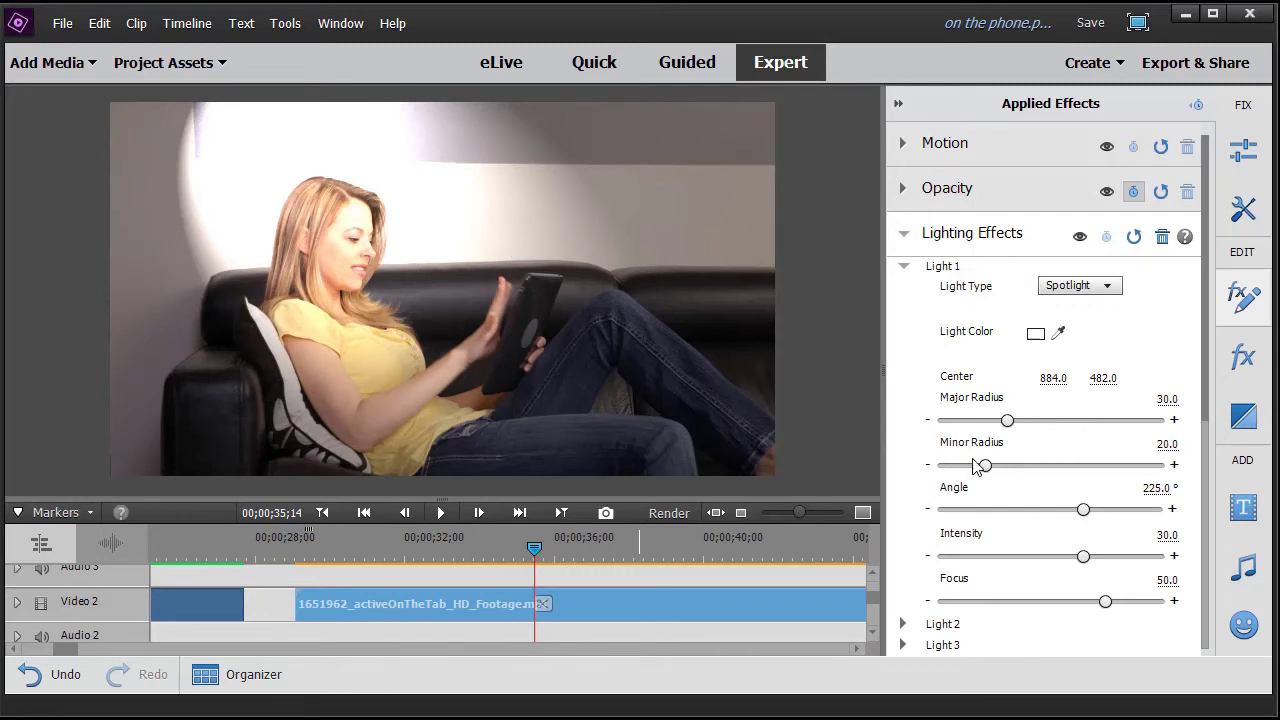
# Step: Set the spotlight's Minor Radius to 17.5 to narrow the beam
pyautogui.moveTo(985, 470); pyautogui.dragTo(1008, 472)
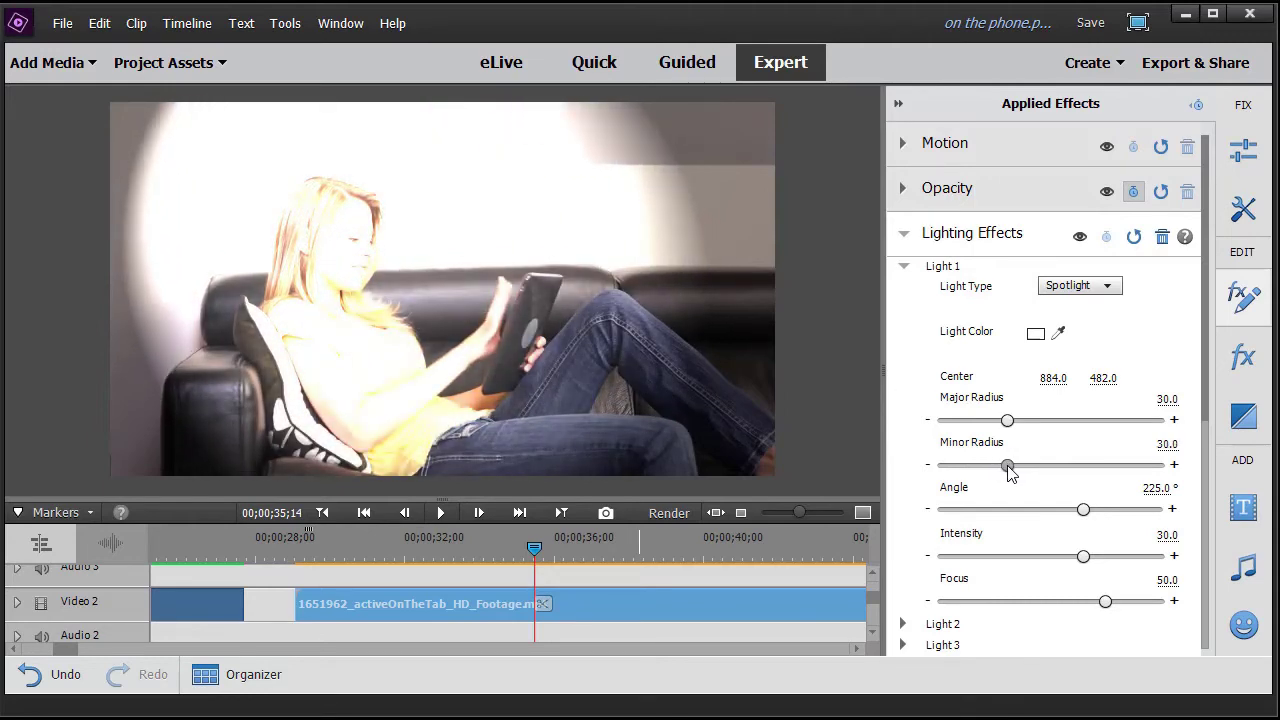
pyautogui.moveTo(1008, 472); pyautogui.dragTo(982, 472)
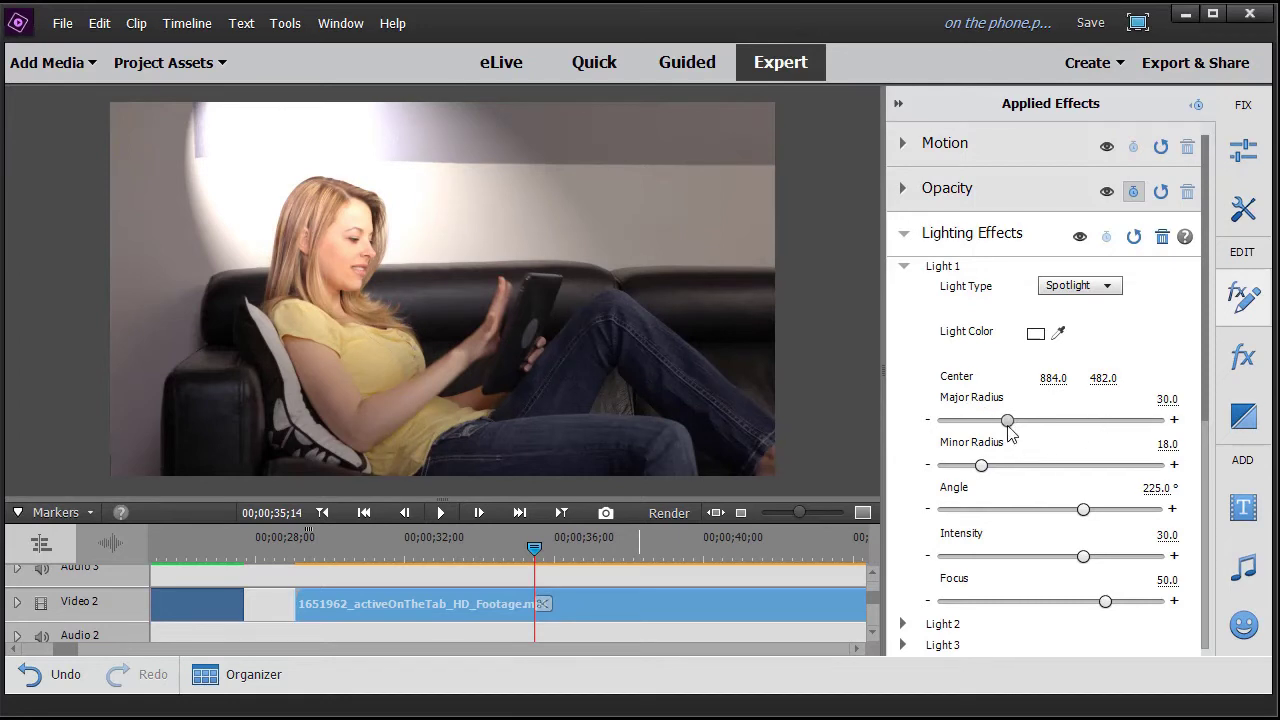
pyautogui.moveTo(982, 473)
pyautogui.mouseDown()
pyautogui.moveTo(966, 474)
pyautogui.moveTo(982, 473)
pyautogui.mouseUp()
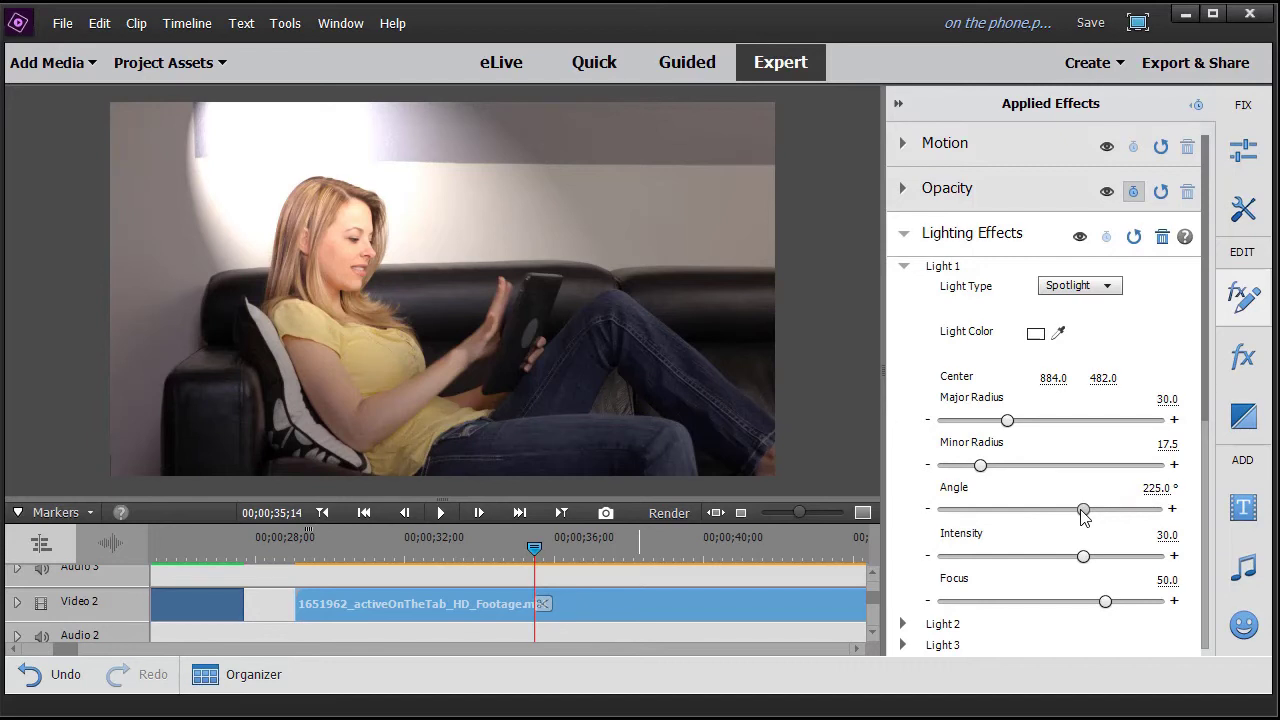
# Step: Rotate Light 1's spotlight Angle to -43.5°, swinging the beam above her head
pyautogui.moveTo(1084, 510); pyautogui.dragTo(1044, 515)
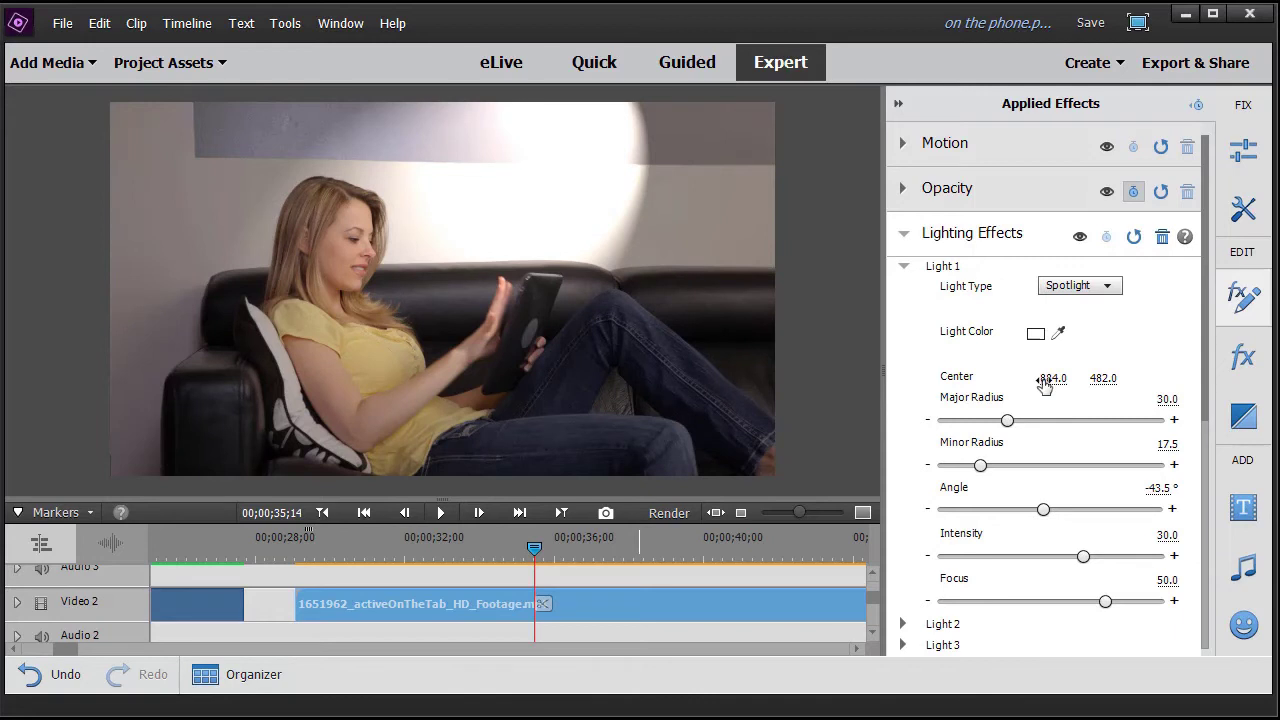
# Step: Move the spotlight's centre to 1319.0, 293.0, in the wall's upper right corner
pyautogui.moveTo(1045, 386)
pyautogui.mouseDown()
pyautogui.moveTo(1098, 380)
pyautogui.moveTo(1040, 380)
pyautogui.moveTo(1068, 380)
pyautogui.mouseUp()
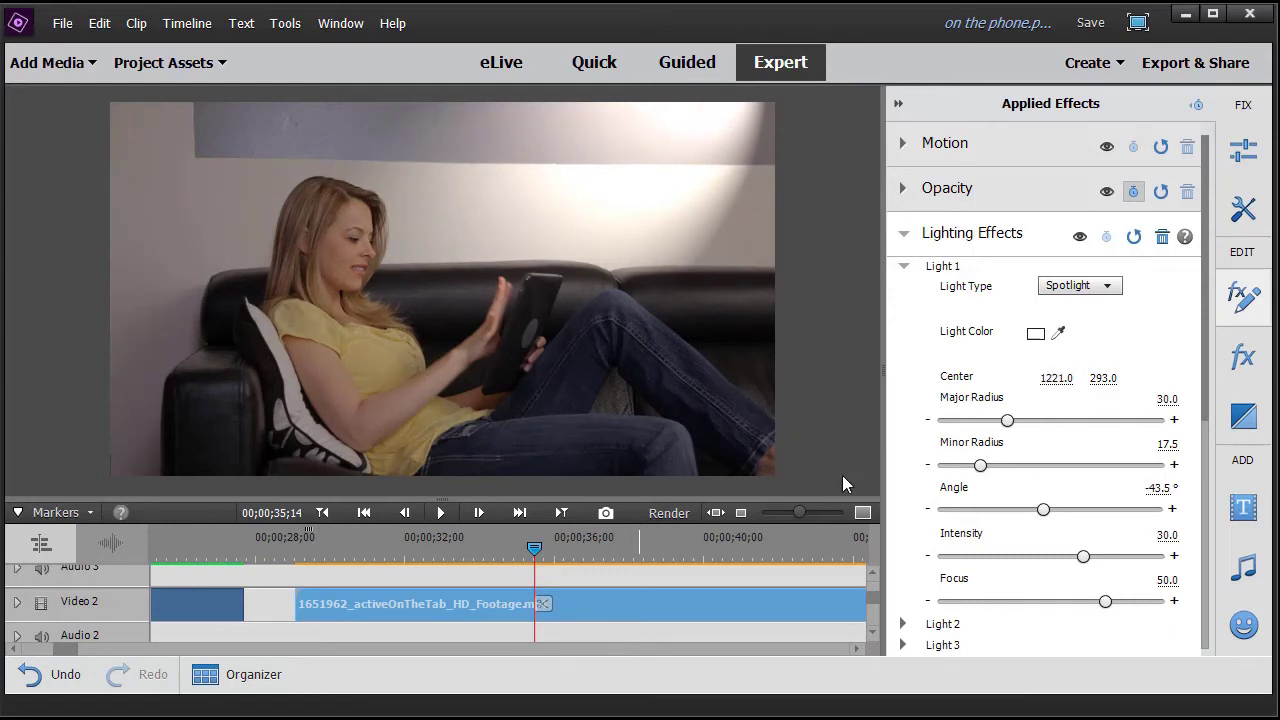
pyautogui.moveTo(1046, 380); pyautogui.dragTo(1040, 410)
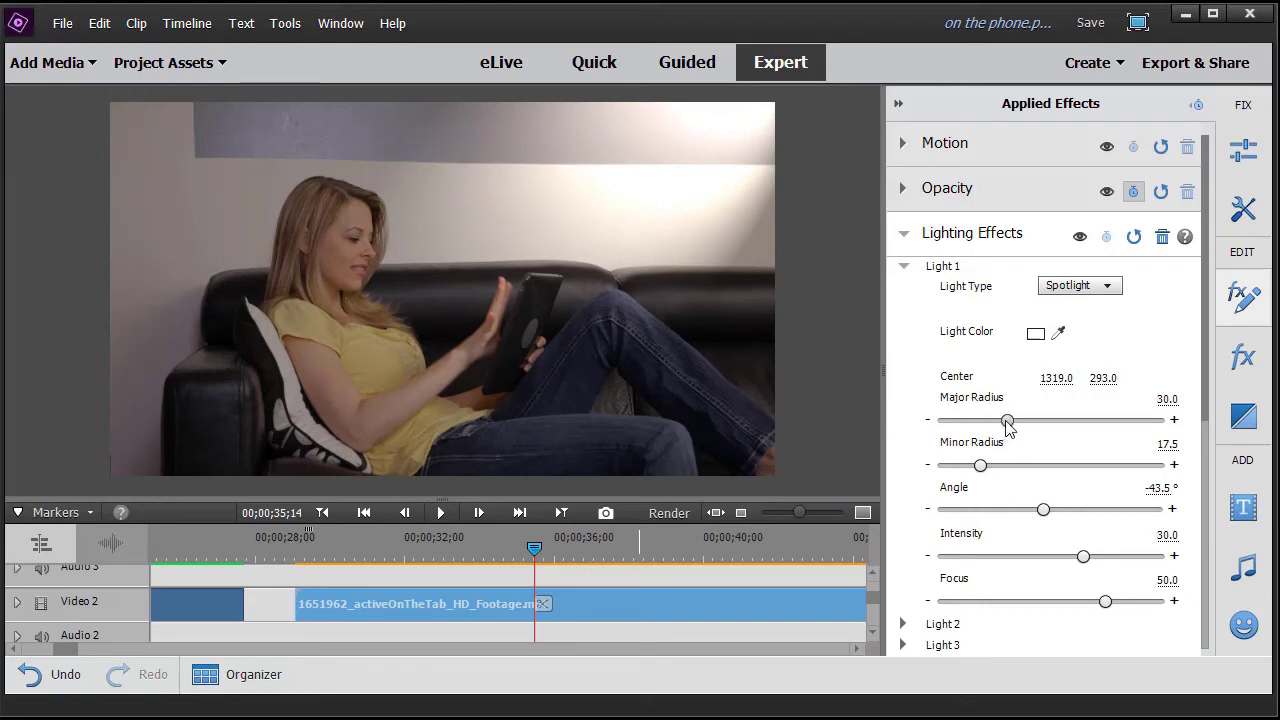
# Step: Reshape Light 1's spotlight to Major Radius 22.1 and Minor Radius 19.4
pyautogui.moveTo(1007, 421); pyautogui.dragTo(984, 474)
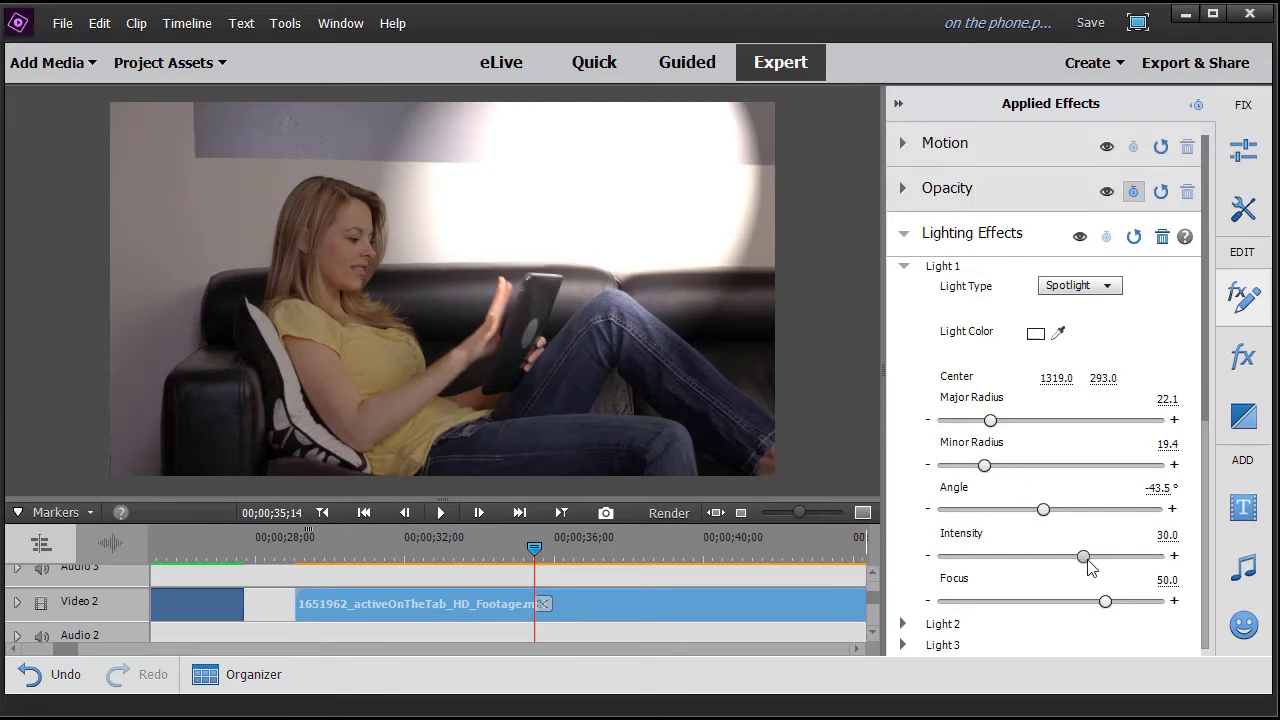
# Step: Lower Light 1's Intensity to 24.4 and soften its Focus to -10.6
pyautogui.moveTo(1088, 566)
pyautogui.mouseDown()
pyautogui.moveTo(1062, 570)
pyautogui.moveTo(1080, 573)
pyautogui.mouseUp()
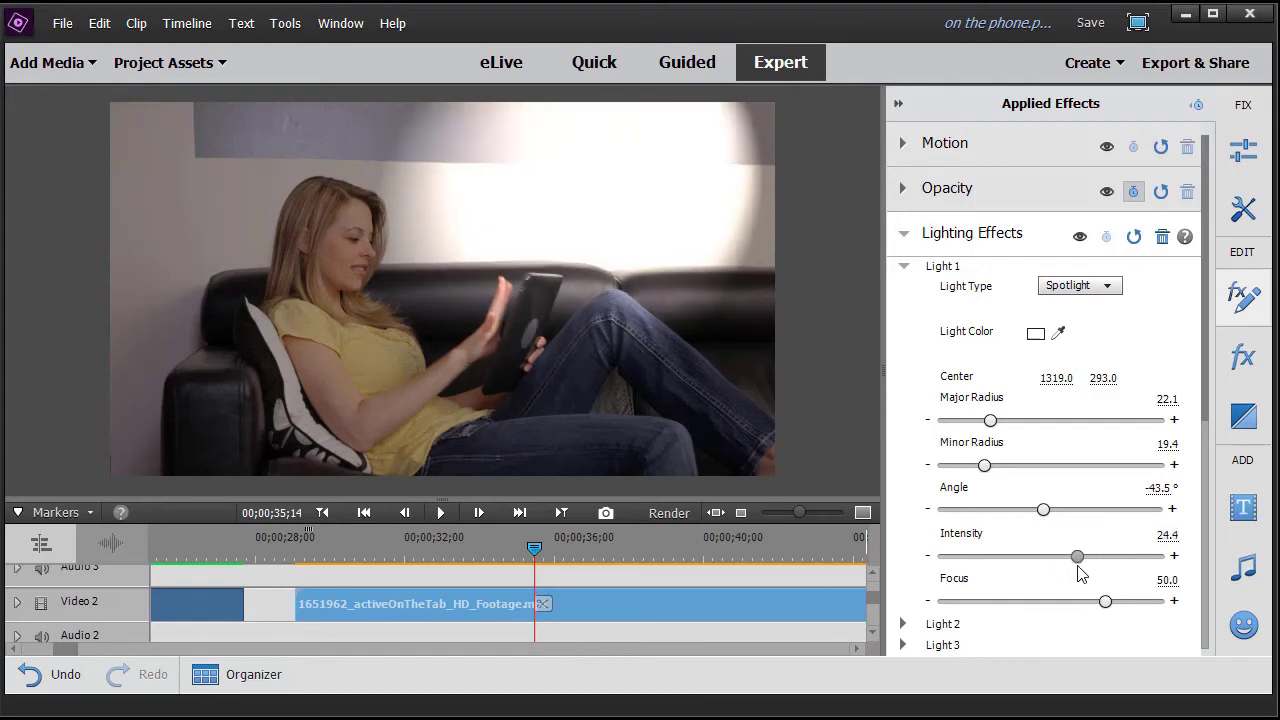
pyautogui.moveTo(1105, 602); pyautogui.dragTo(1043, 600)
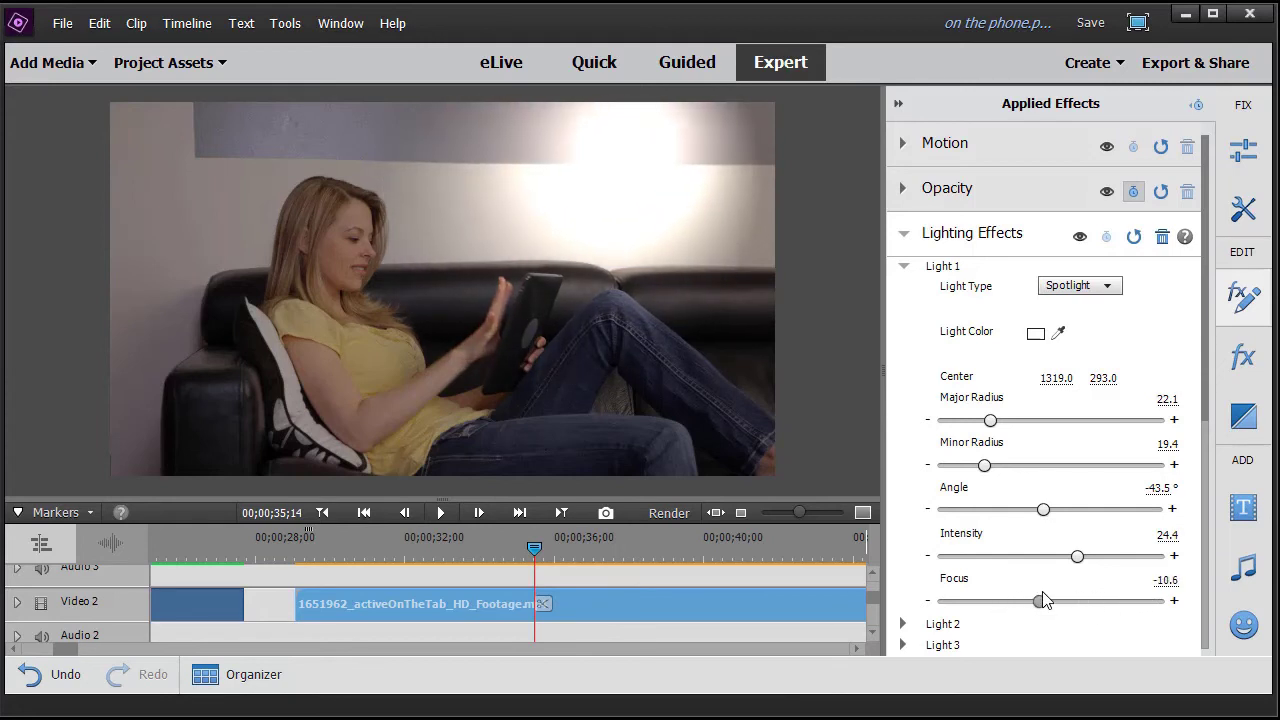
pyautogui.click(1035, 334)
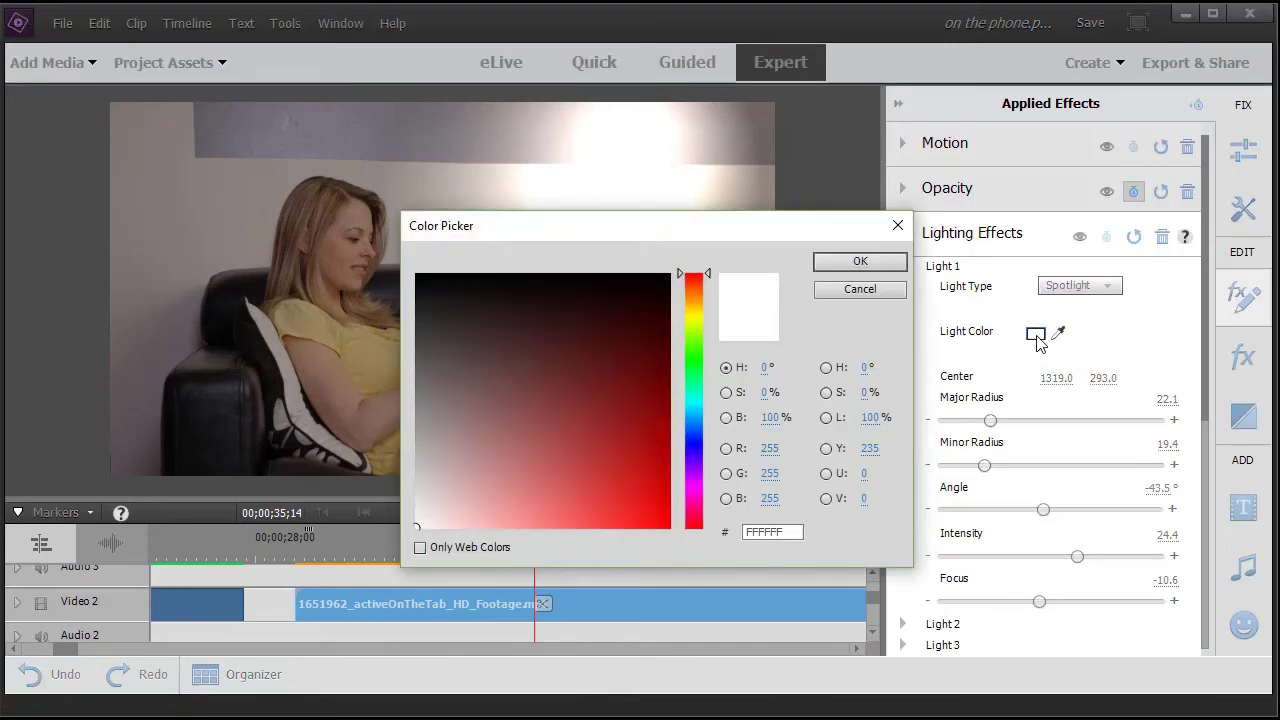
# Step: Pick the pale yellow-green D0E26D as Light 1's colour in the Color Picker
pyautogui.click(694, 313)
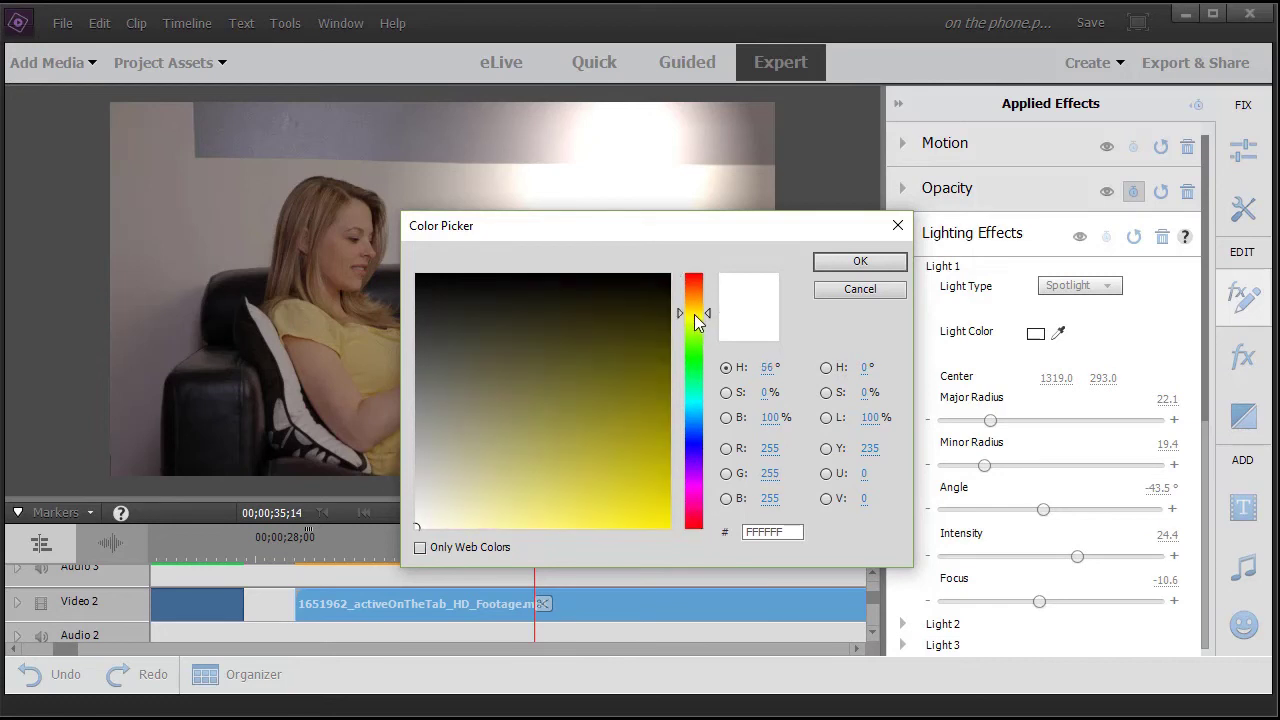
pyautogui.moveTo(694, 314); pyautogui.dragTo(693, 322)
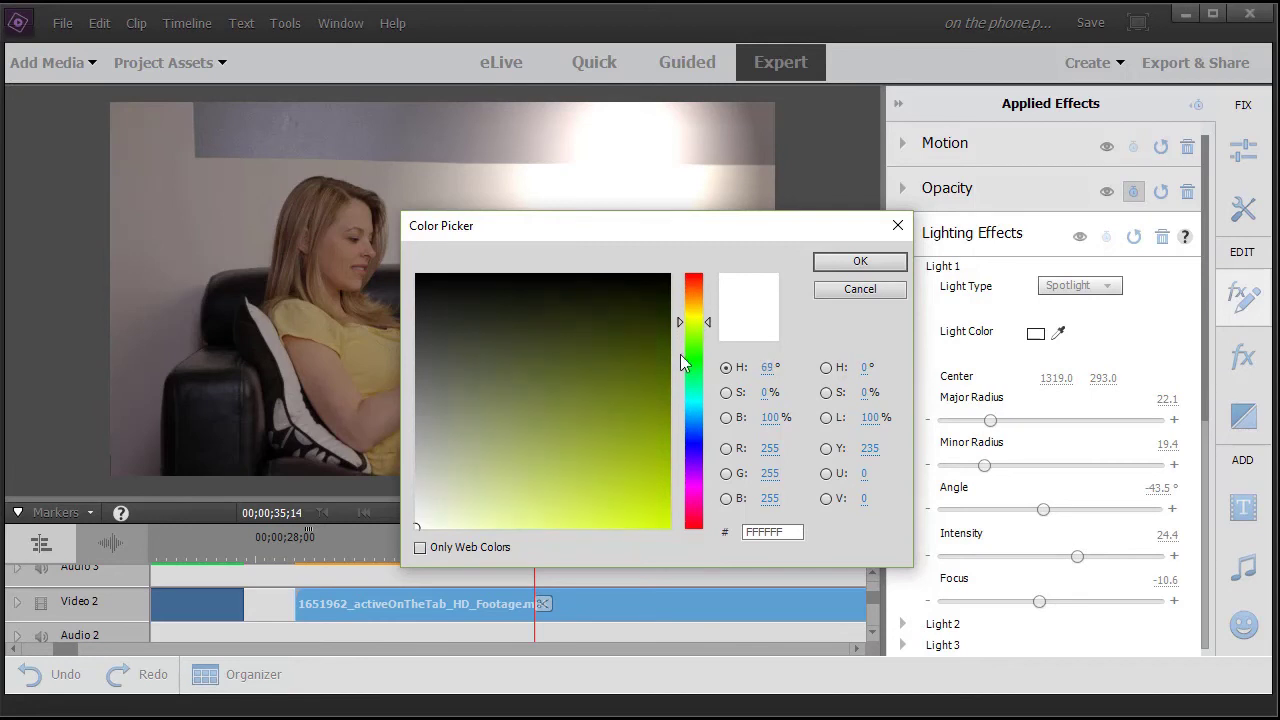
pyautogui.click(547, 499)
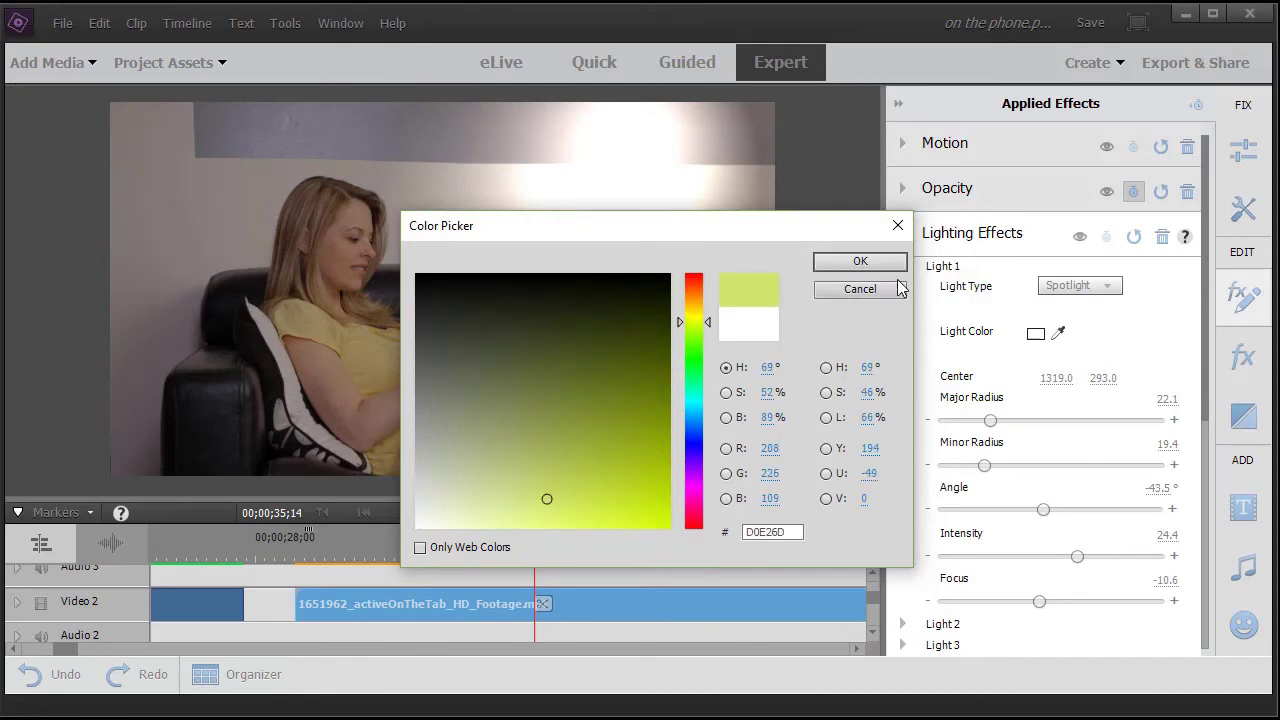
pyautogui.click(548, 520)
pyautogui.click(857, 262)
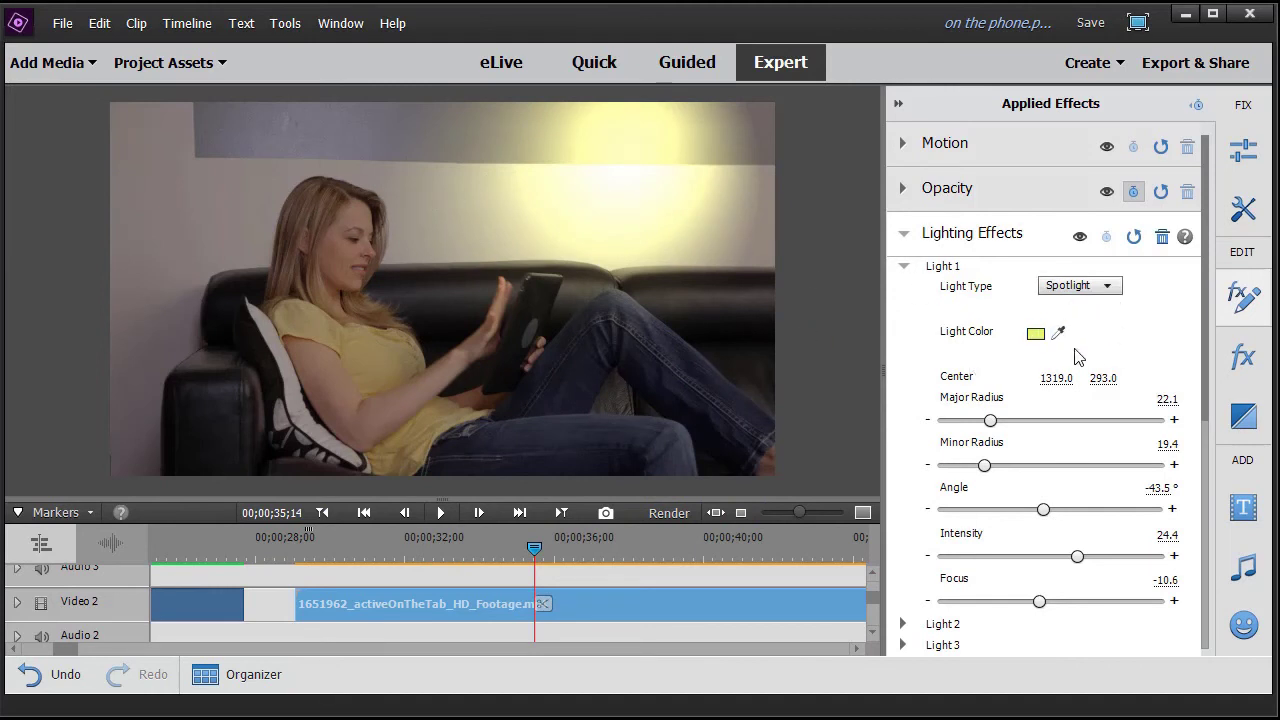
# Step: Drop the spotlight's Intensity to 15.2 and shift its centre left to 911.0, 293.0
pyautogui.moveTo(1056, 378); pyautogui.dragTo(934, 378)
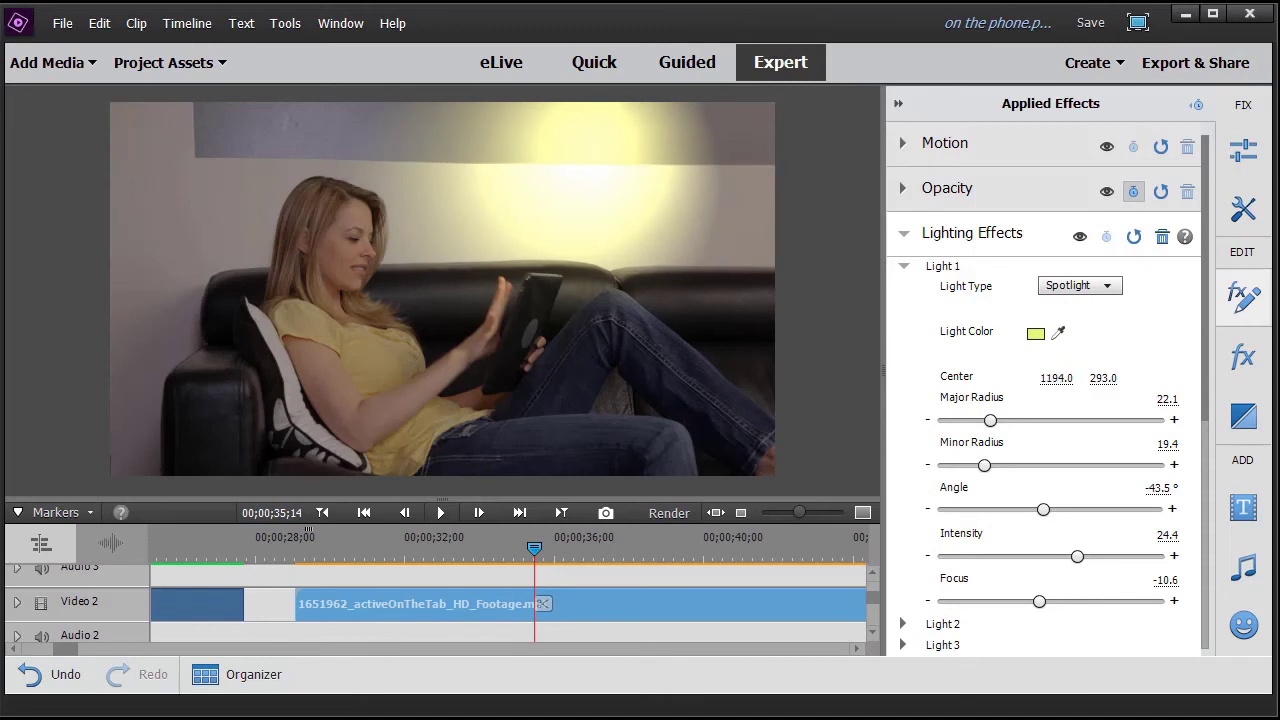
pyautogui.moveTo(1077, 556)
pyautogui.mouseDown()
pyautogui.moveTo(1137, 560)
pyautogui.moveTo(1066, 563)
pyautogui.mouseUp()
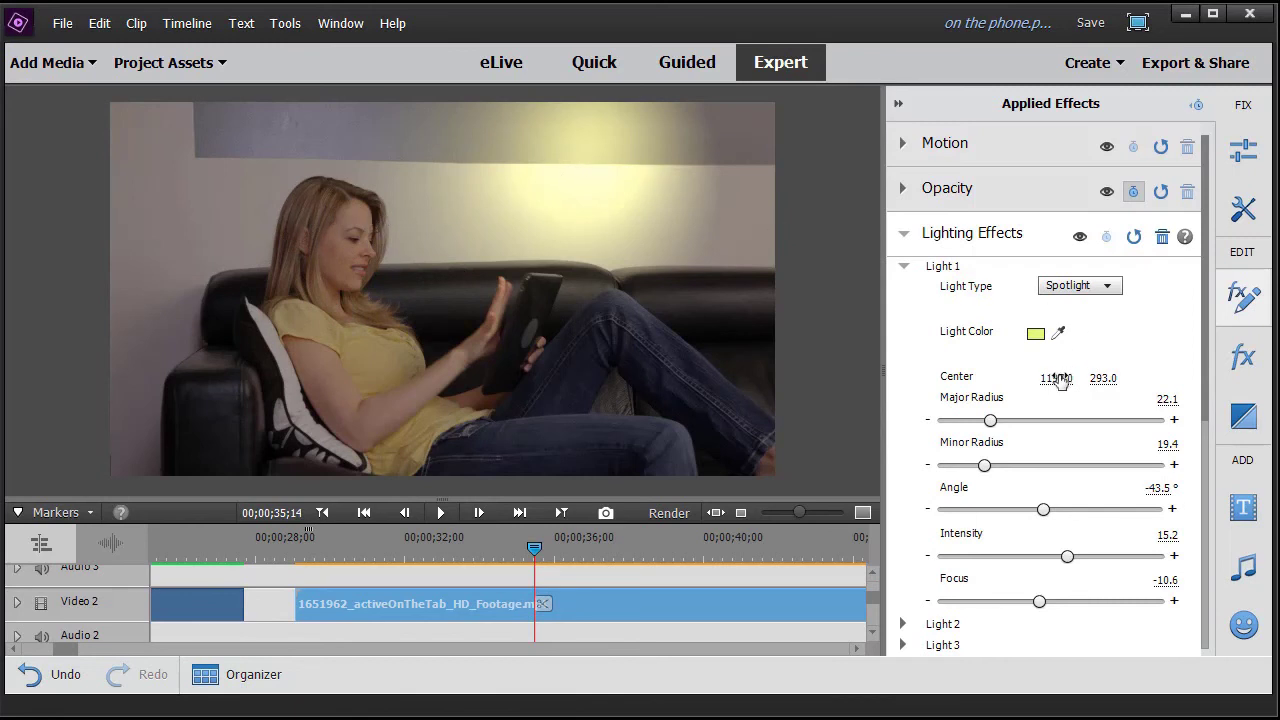
pyautogui.moveTo(1056, 378); pyautogui.dragTo(1030, 379)
# Step: Slide the spotlight's Center X further left toward the woman's head
pyautogui.moveTo(1066, 381); pyautogui.dragTo(998, 381)
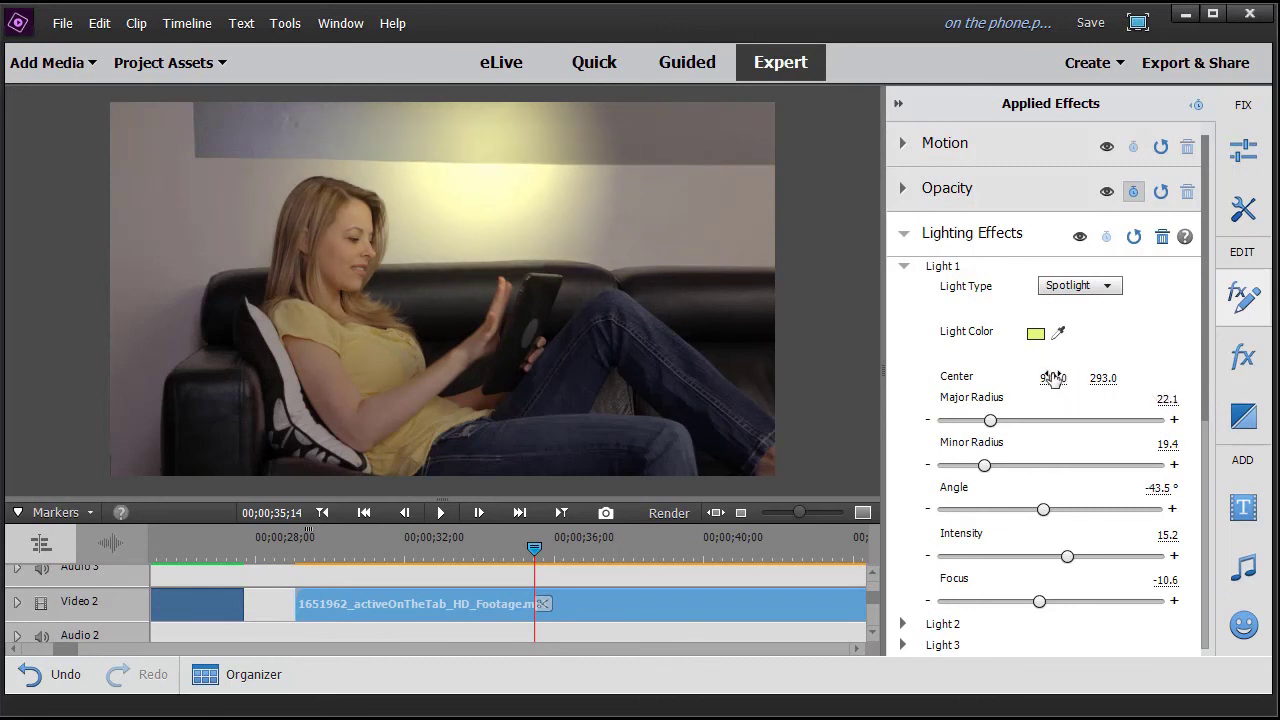
pyautogui.moveTo(1053, 379); pyautogui.dragTo(947, 379)
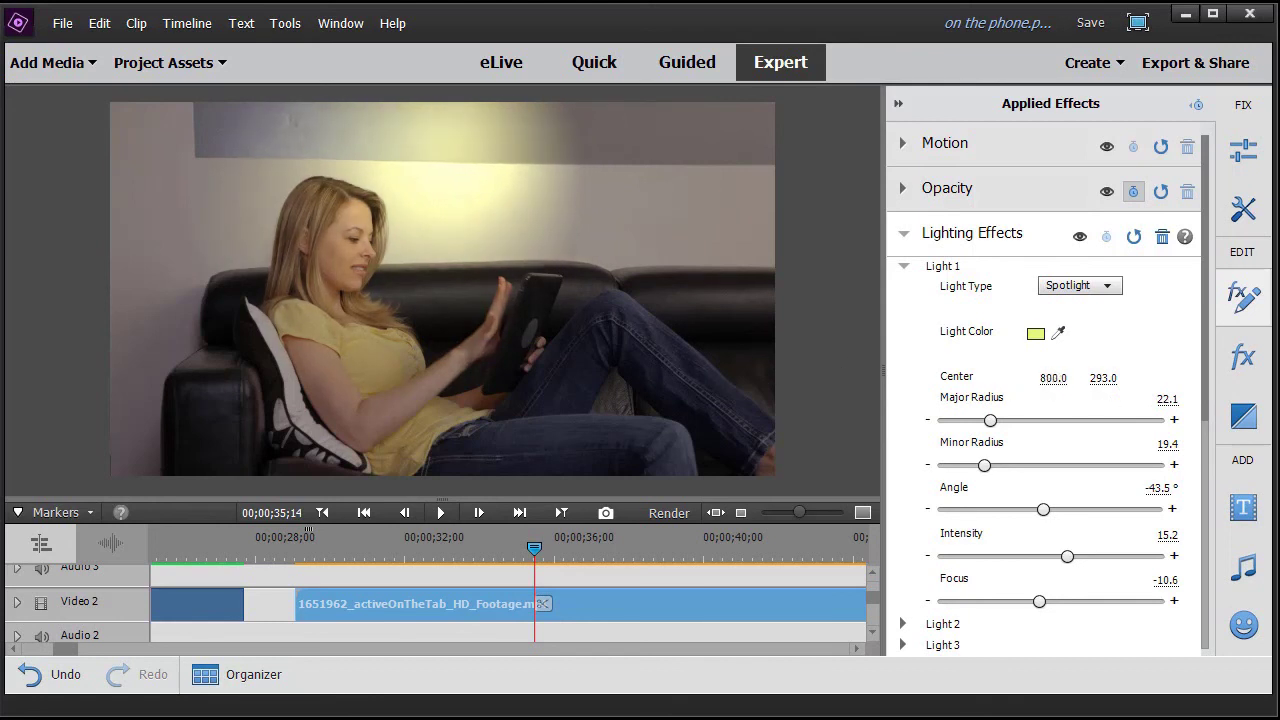
pyautogui.moveTo(1053, 380); pyautogui.dragTo(950, 380)
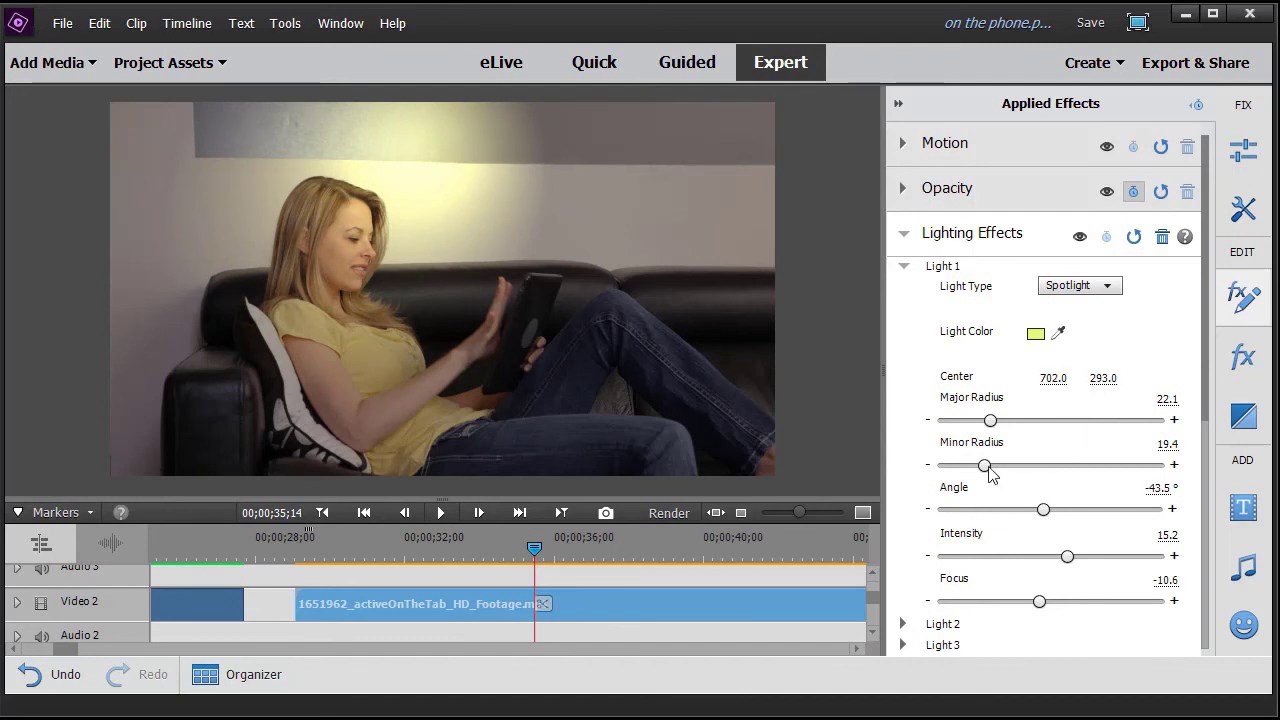
# Step: Set Minor Radius 21.2 and Angle -143.8°, centring the light at 533.0, 293.0 on her hair
pyautogui.moveTo(985, 467); pyautogui.dragTo(990, 467)
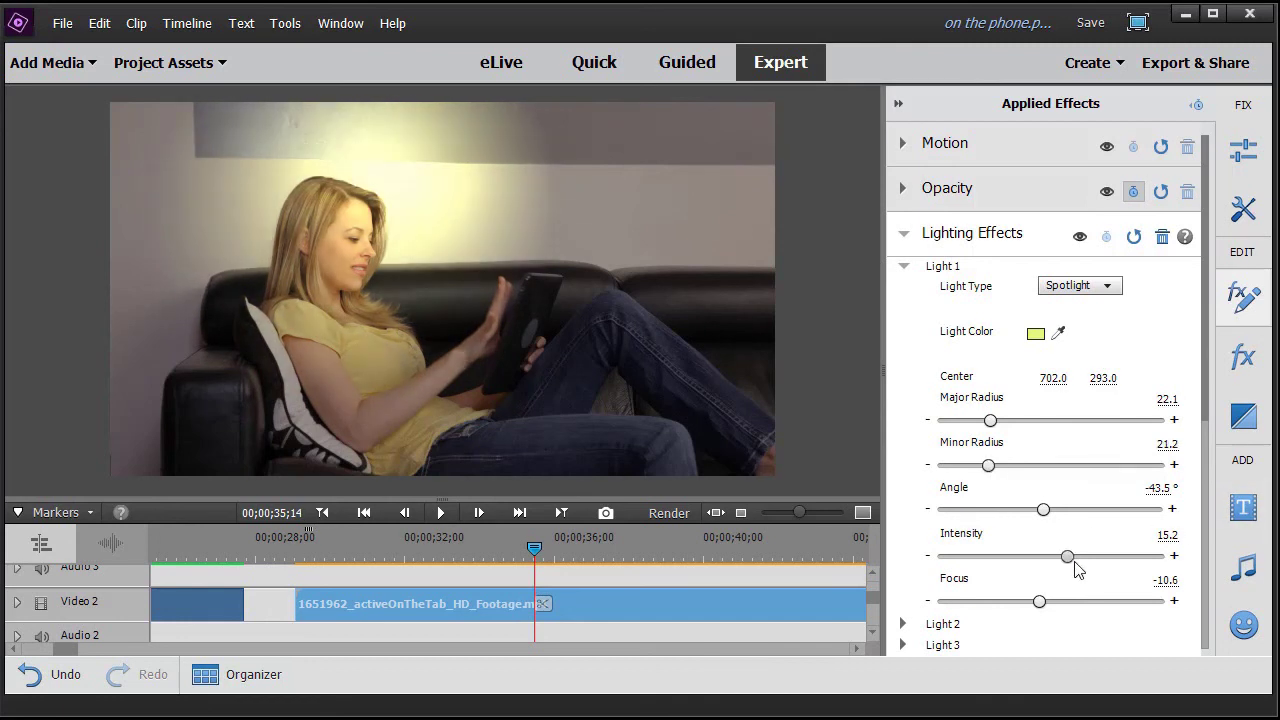
pyautogui.moveTo(1043, 509); pyautogui.dragTo(1031, 512)
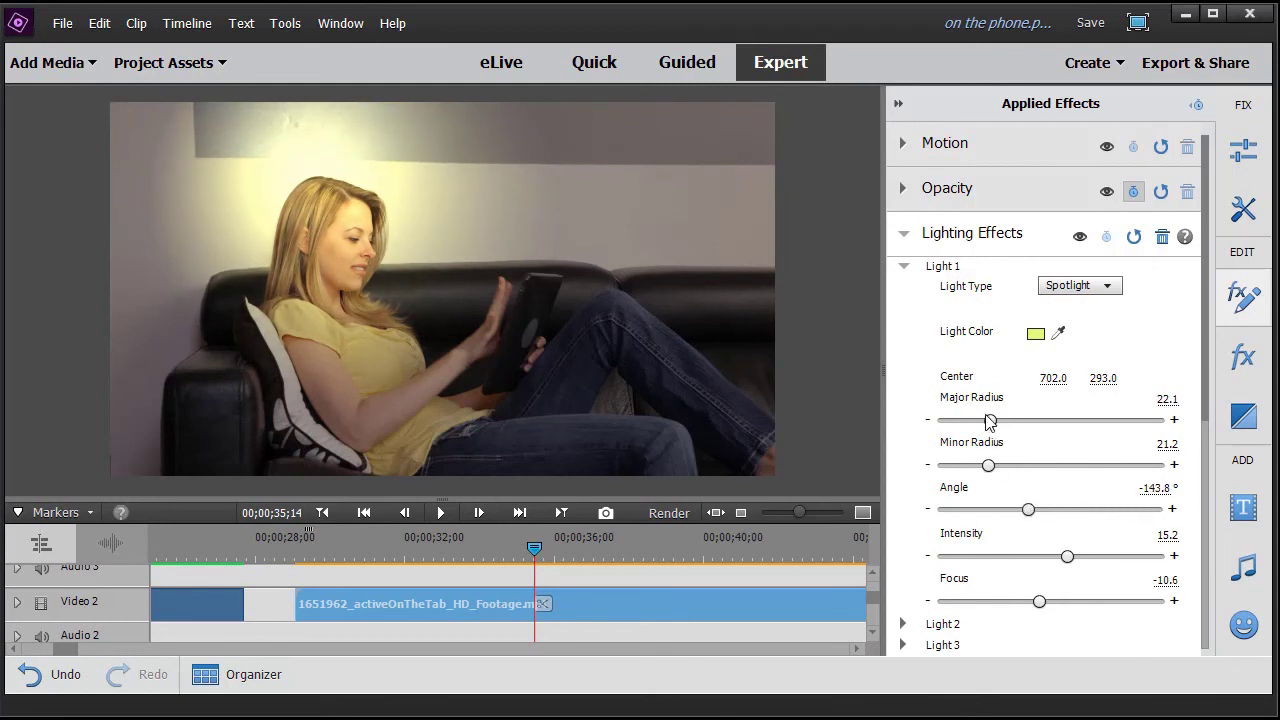
pyautogui.moveTo(1053, 378); pyautogui.dragTo(1080, 389)
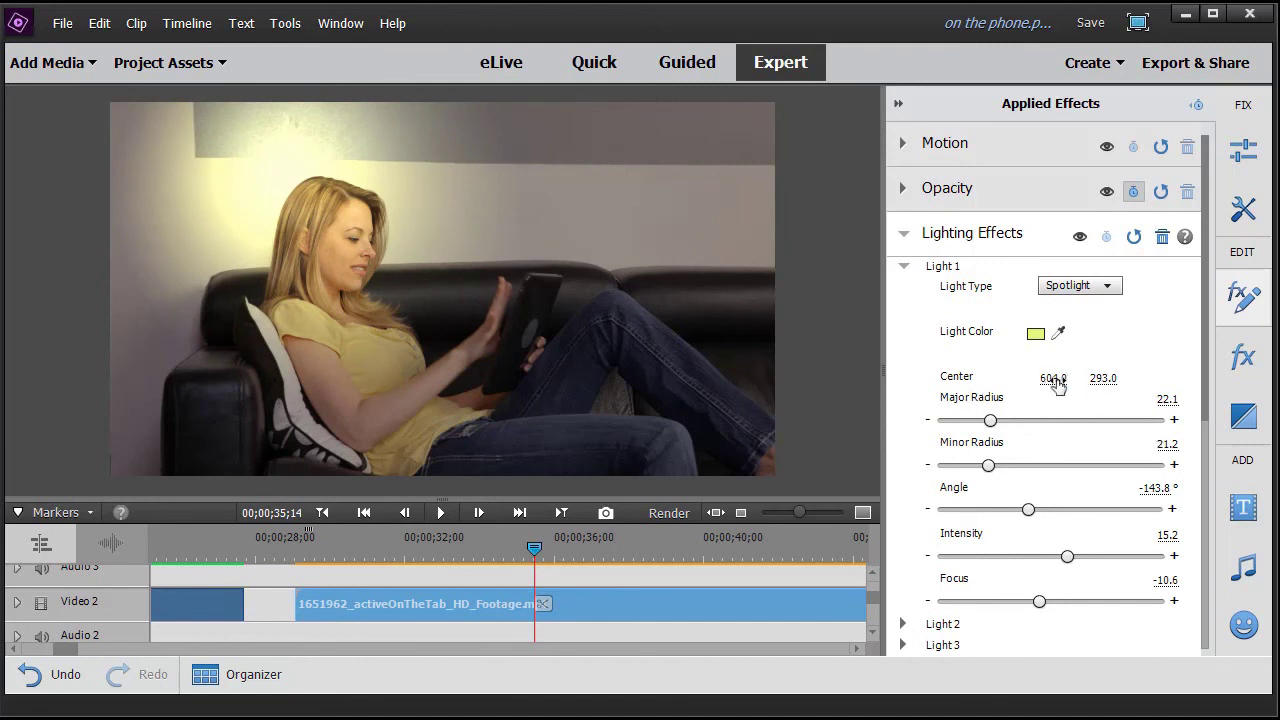
pyautogui.moveTo(1058, 380)
pyautogui.mouseDown()
pyautogui.moveTo(1035, 380)
pyautogui.moveTo(1063, 380)
pyautogui.mouseUp()
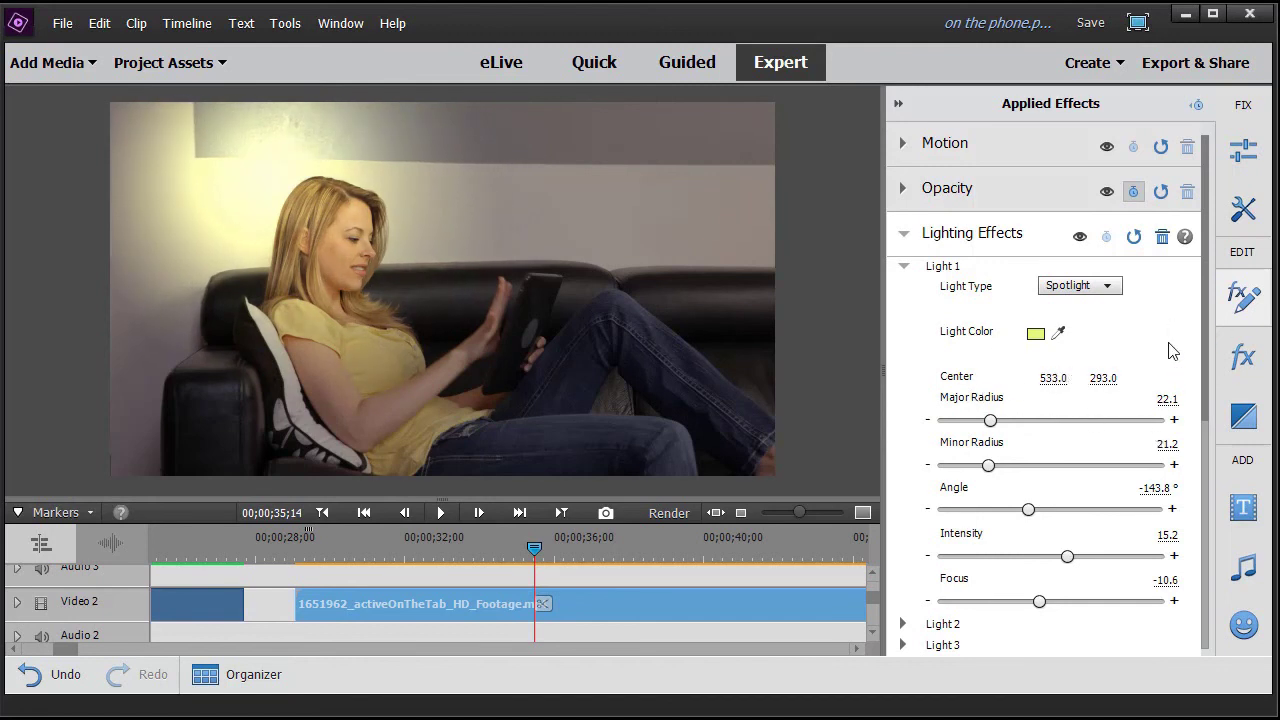